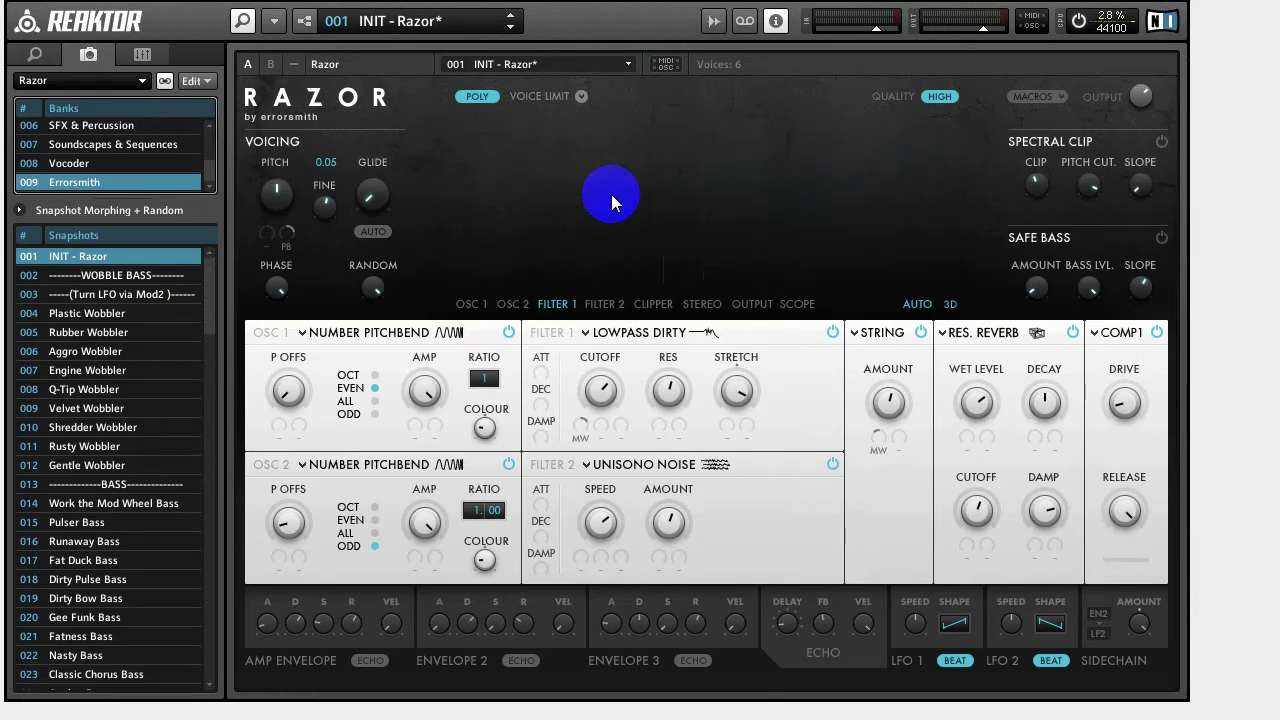
- Reload INIT - Razor, switch to polyphonic, set glide to 0, disable auto glide and bypass Filter 1
click(90, 313)
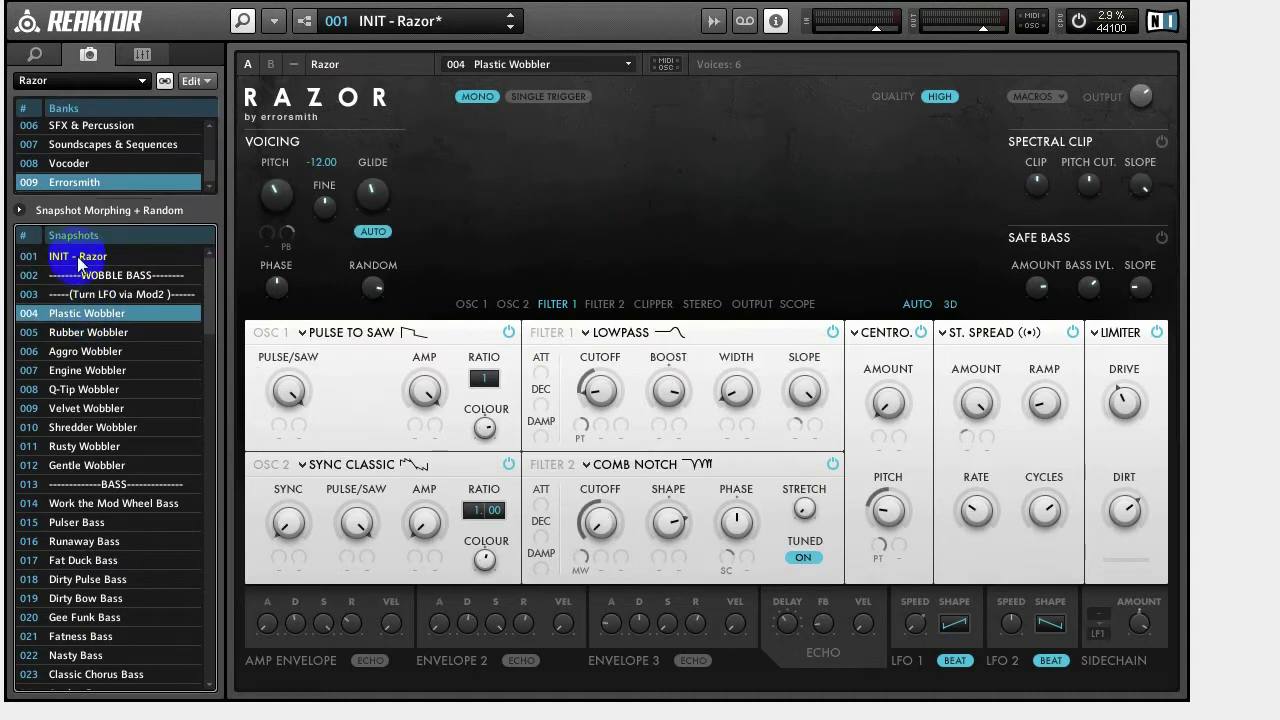
click(78, 256)
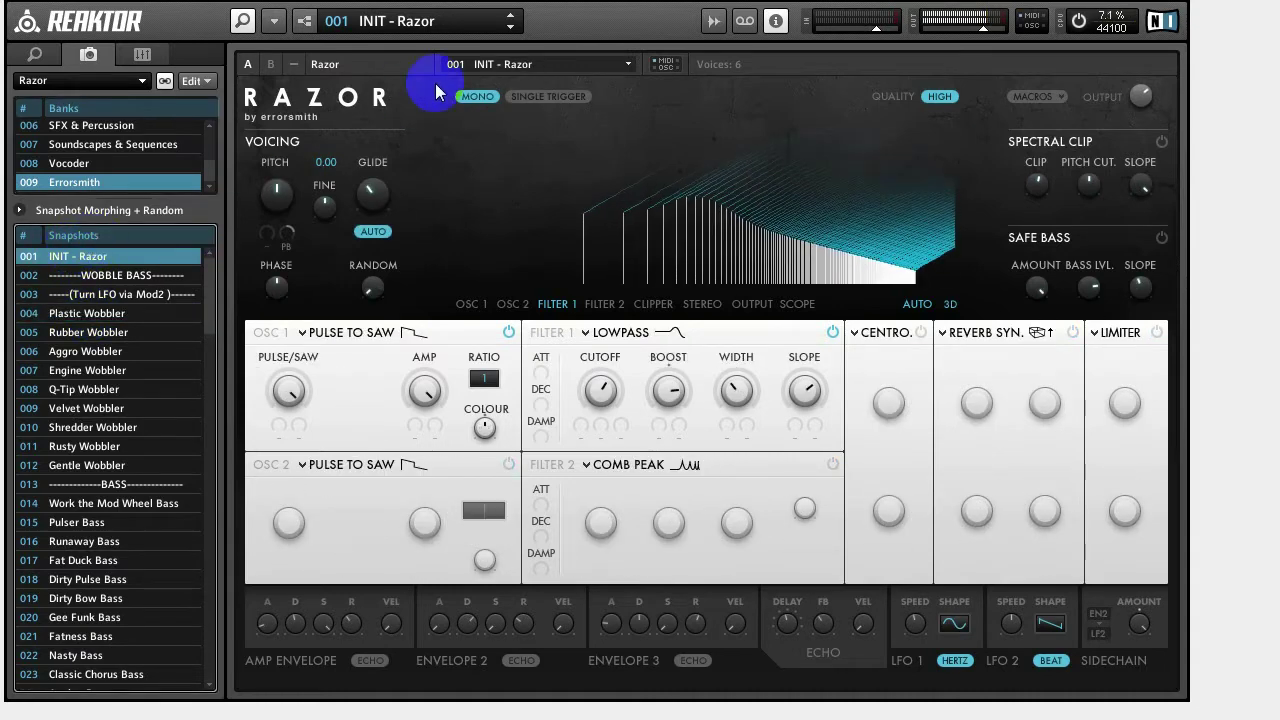
click(477, 96)
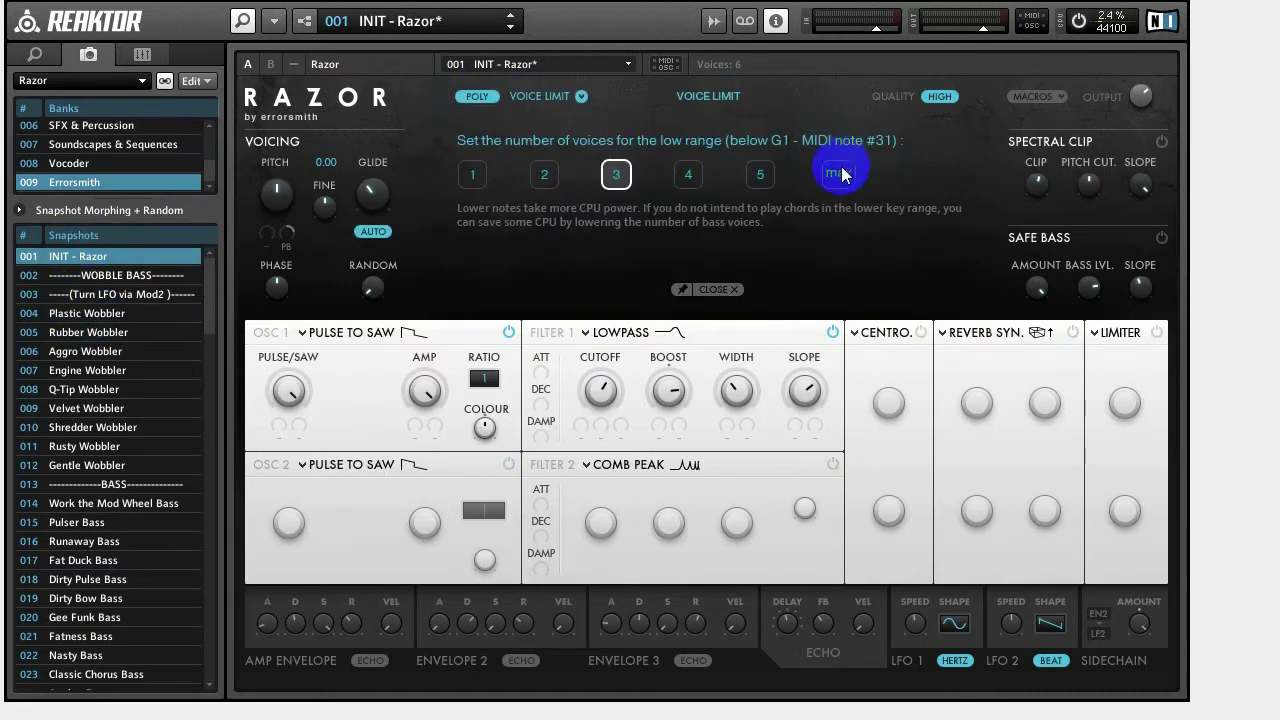
drag(378, 193, 378, 303)
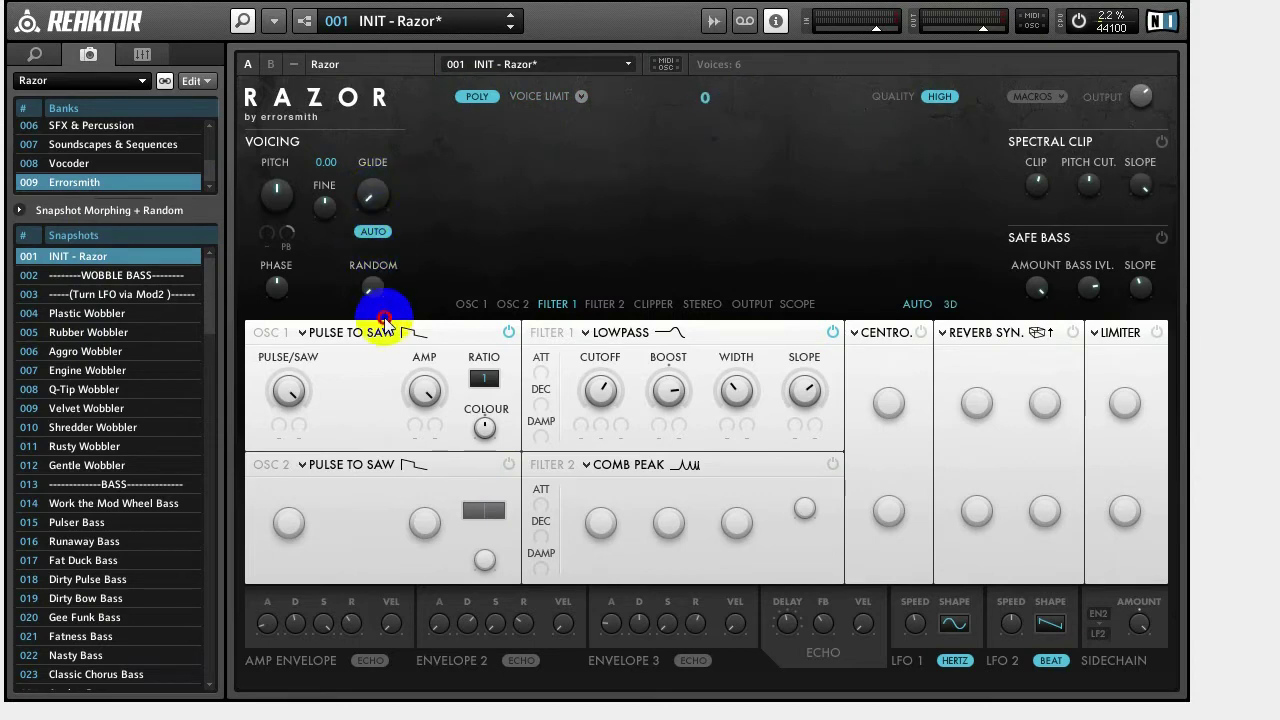
click(374, 232)
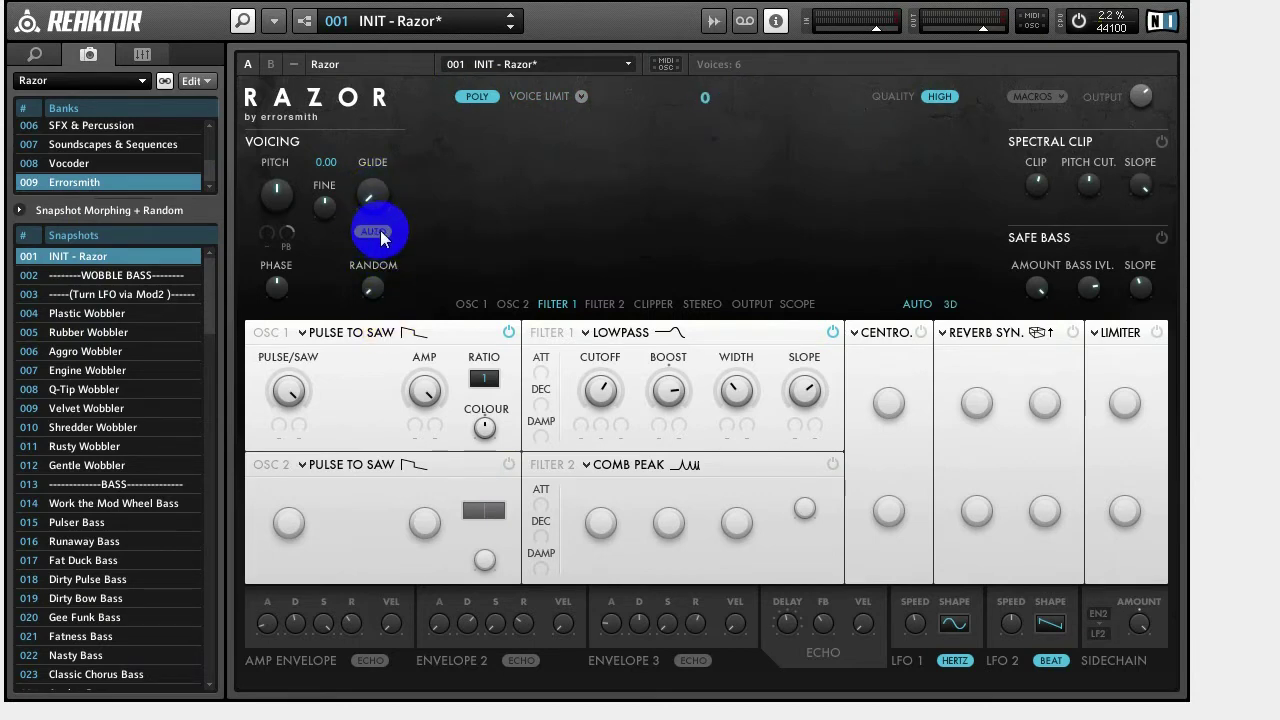
click(831, 332)
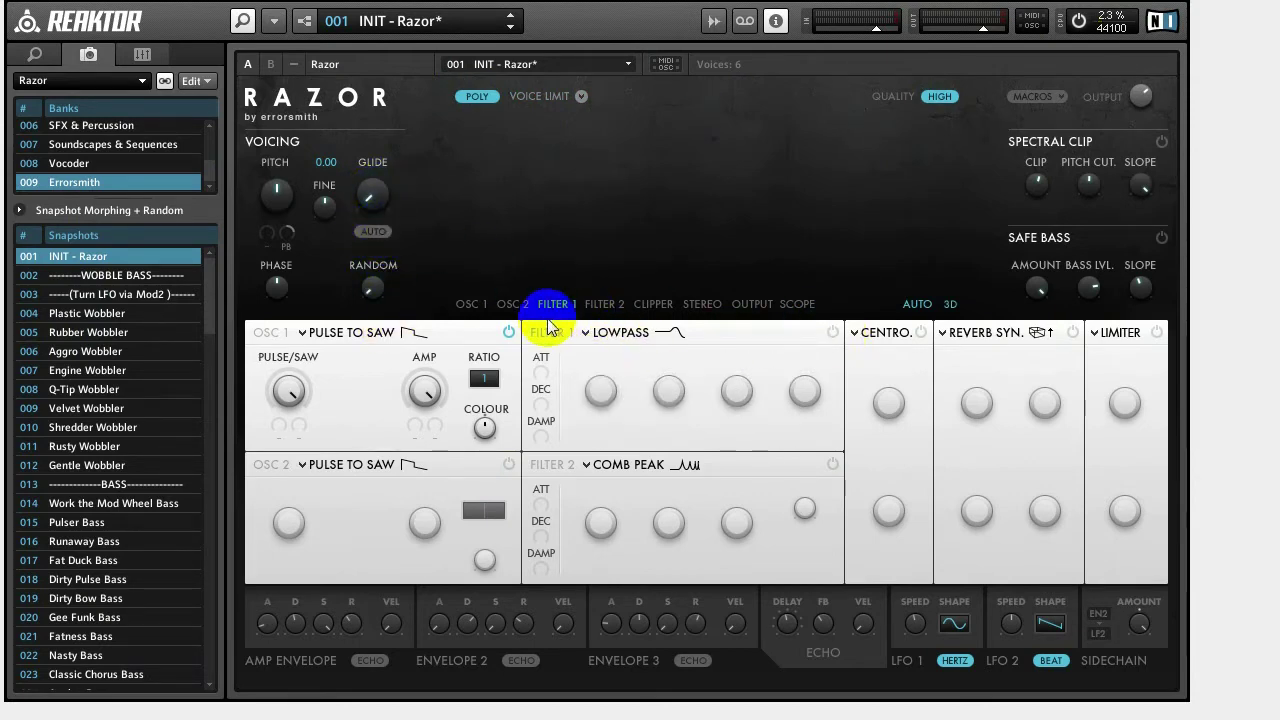
click(548, 318)
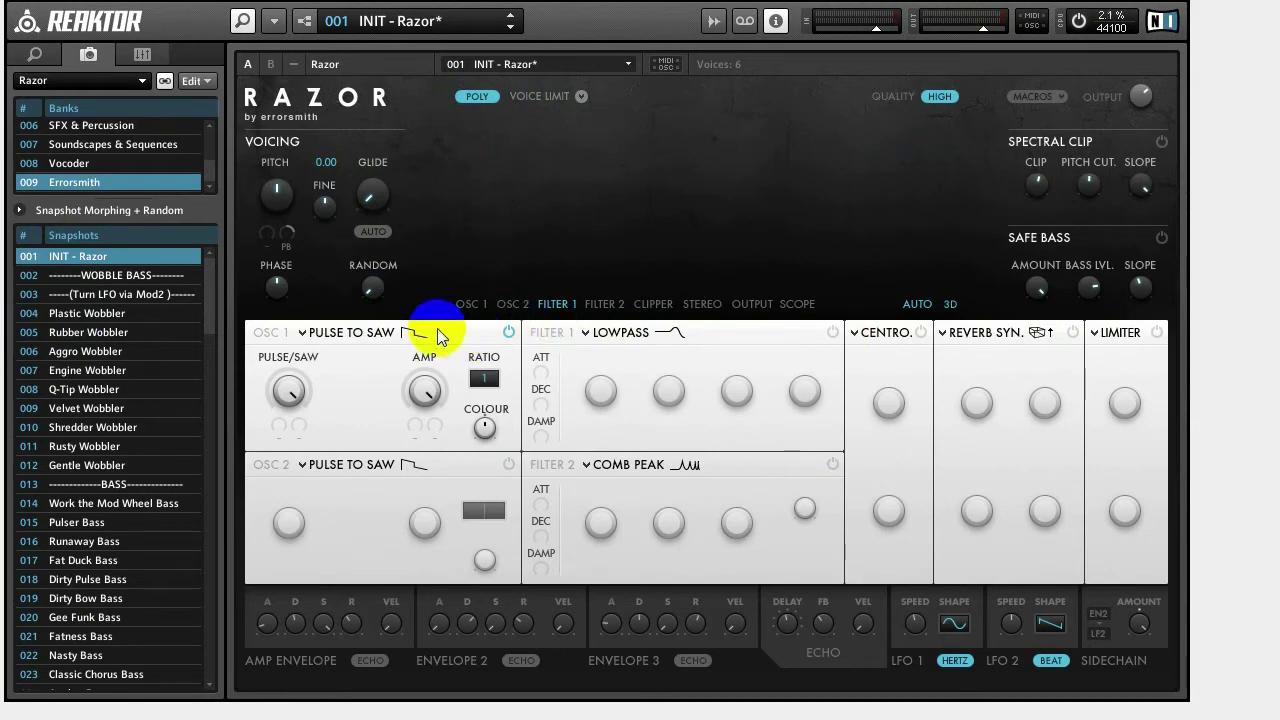
- Set both Oscillator 1 and Oscillator 2 to the Number Pitchbend type
click(352, 330)
click(490, 240)
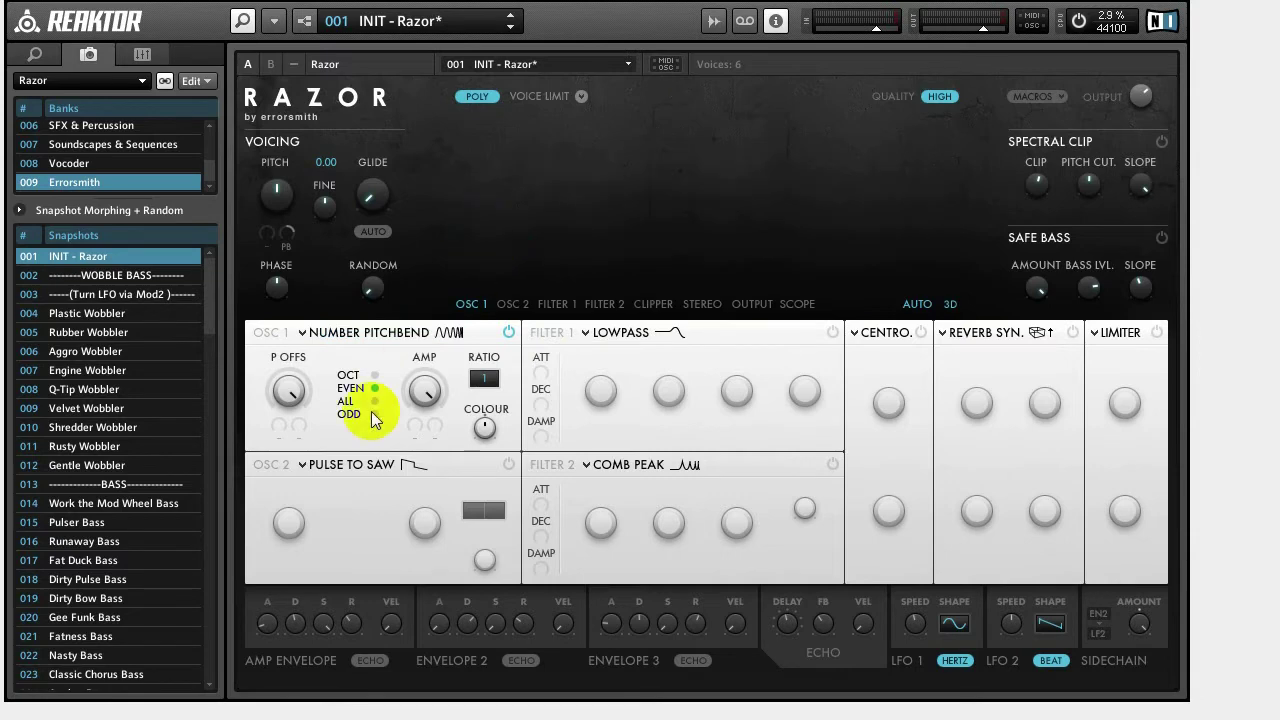
click(345, 464)
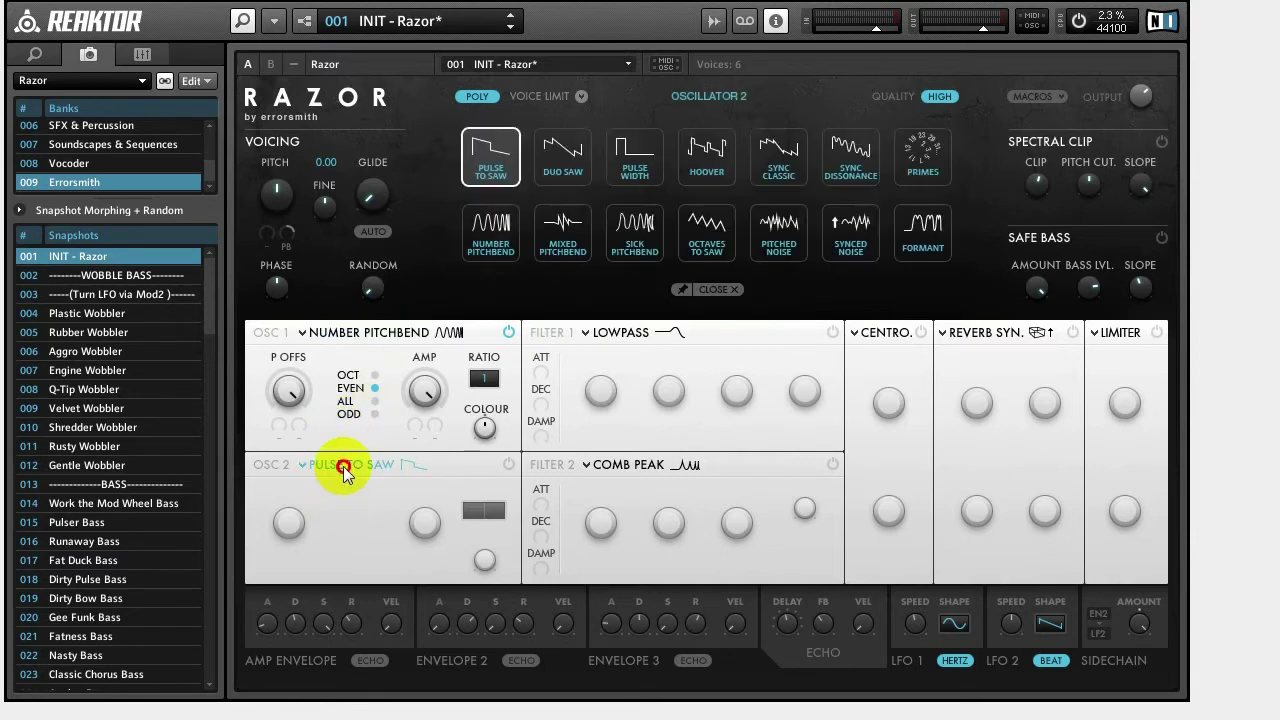
click(486, 237)
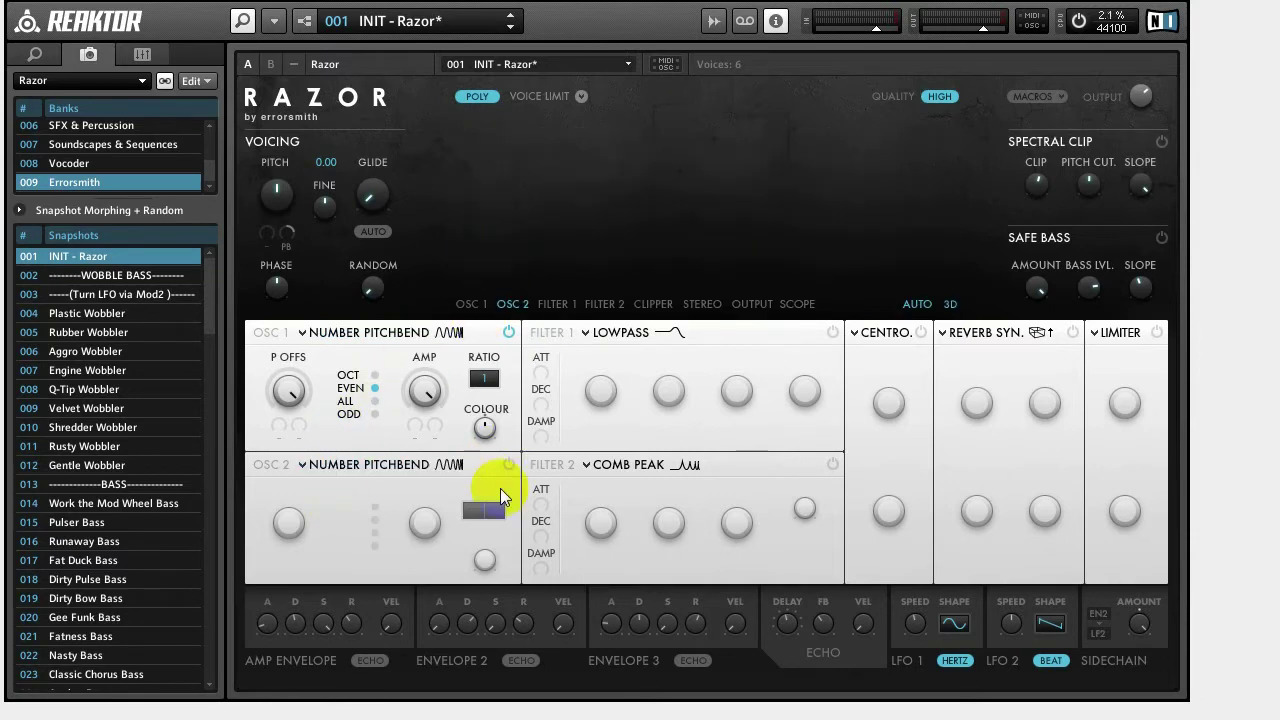
- Keep Oscillator 2's ratio at 1.00 and switch Oscillator 1 off
click(290, 398)
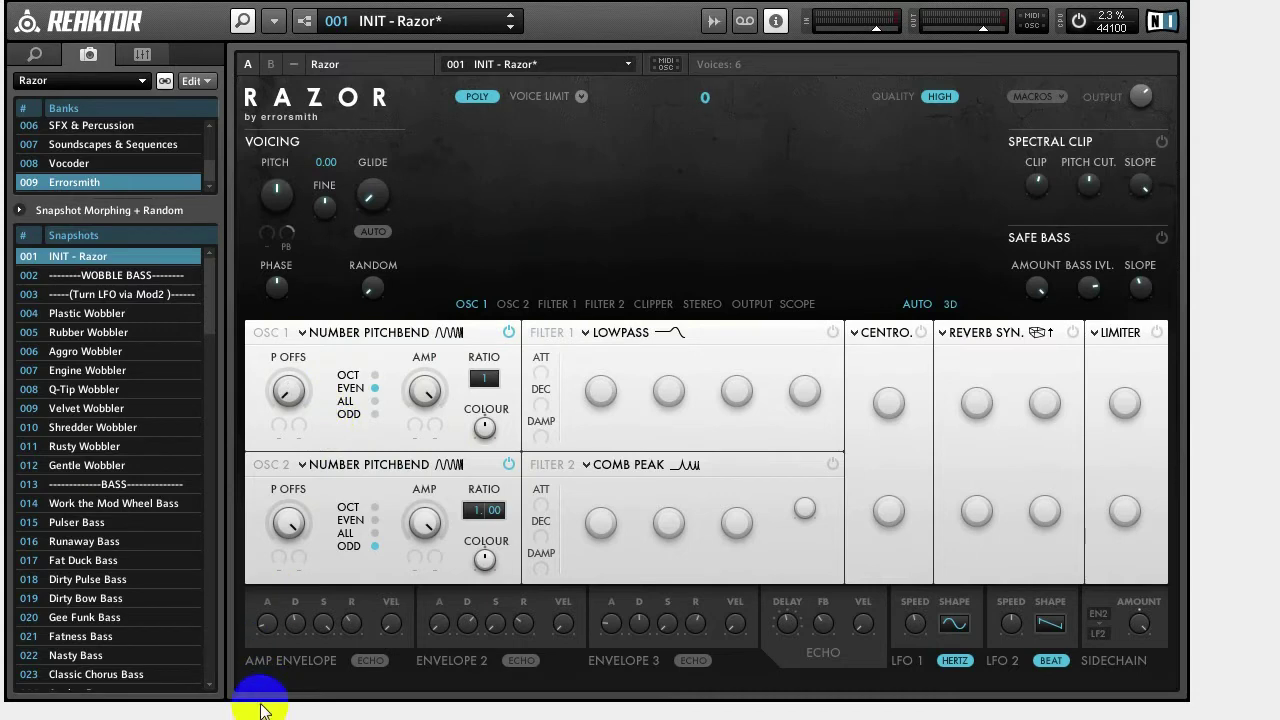
double_click(471, 515)
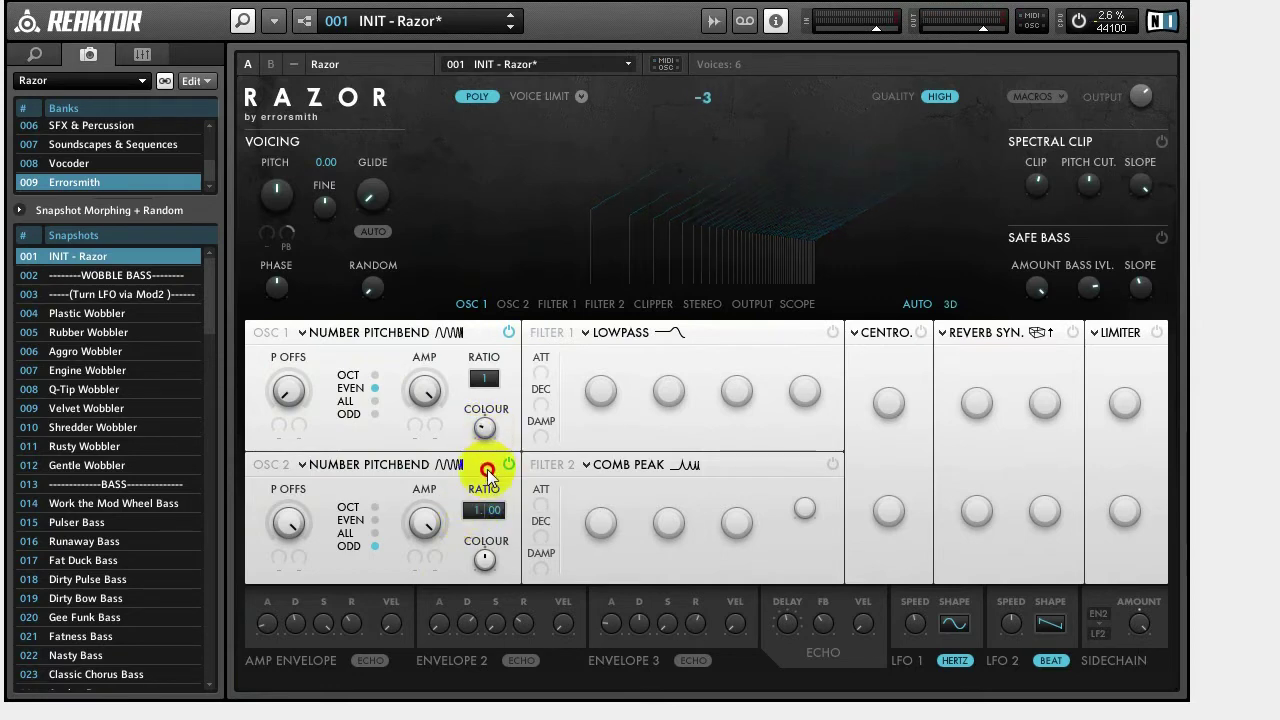
click(488, 479)
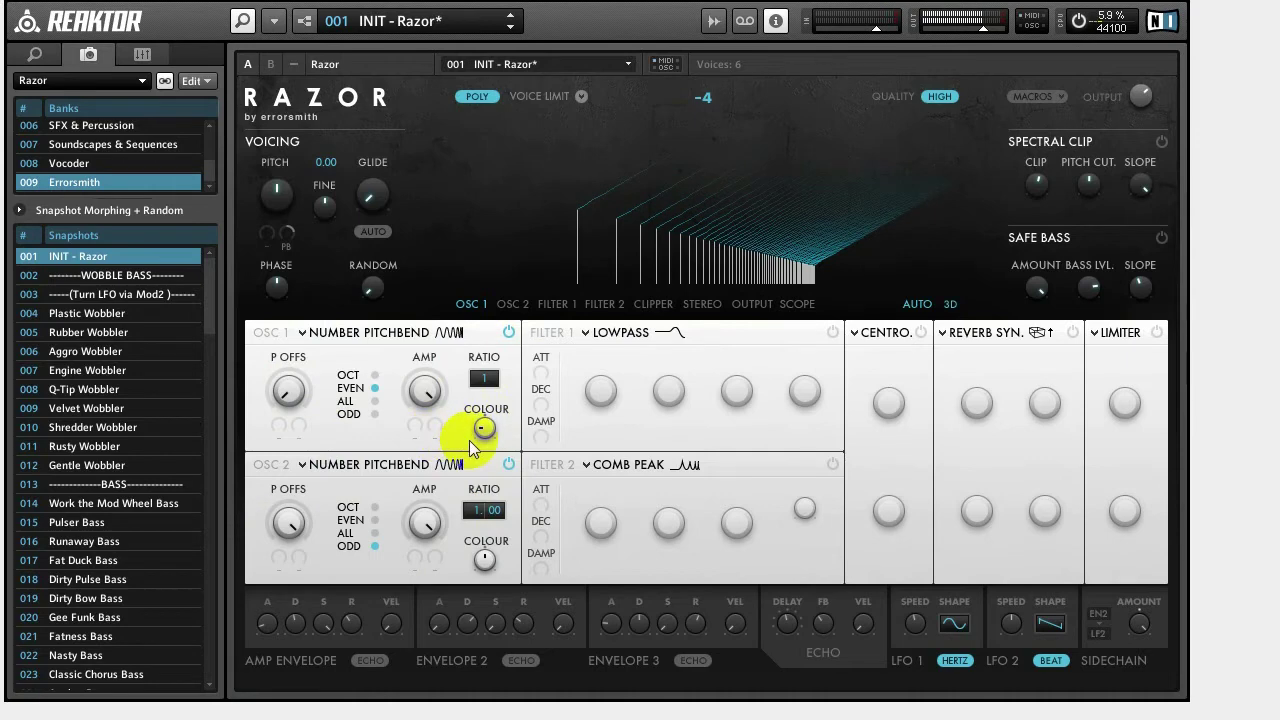
click(509, 332)
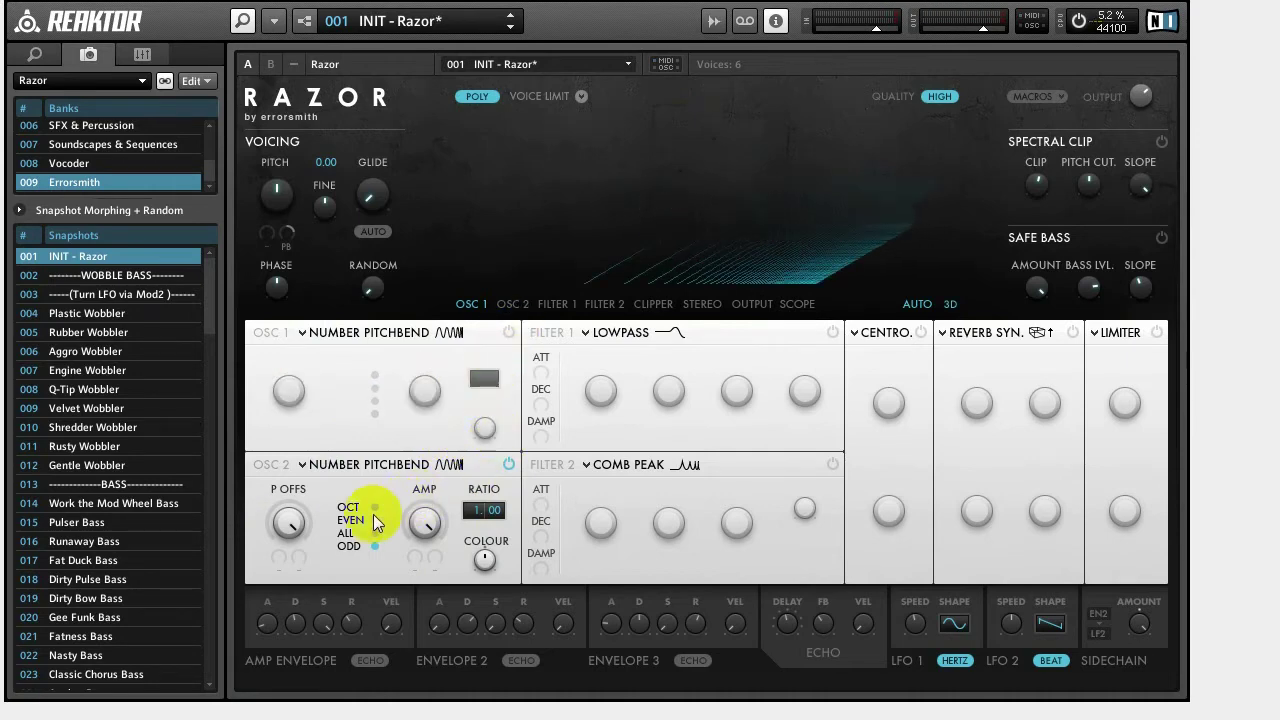
- Lower Oscillator 2's pitch offset, re-enable Oscillator 1 and confirm Oscillator 2's ratio at 1.00
mouse_move(287, 521)
mouse_down()
mouse_move(292, 532)
mouse_move(290, 510)
mouse_move(306, 508)
mouse_move(295, 543)
mouse_move(290, 508)
mouse_move(290, 537)
mouse_up()
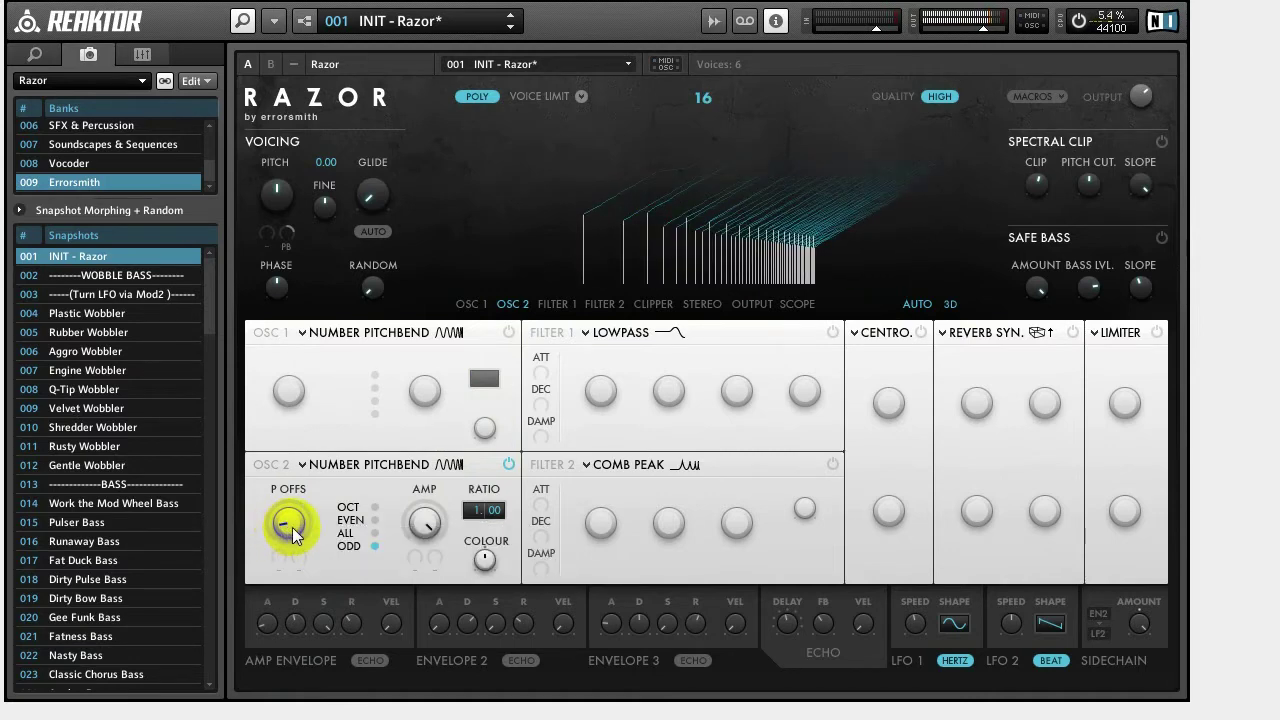
click(510, 332)
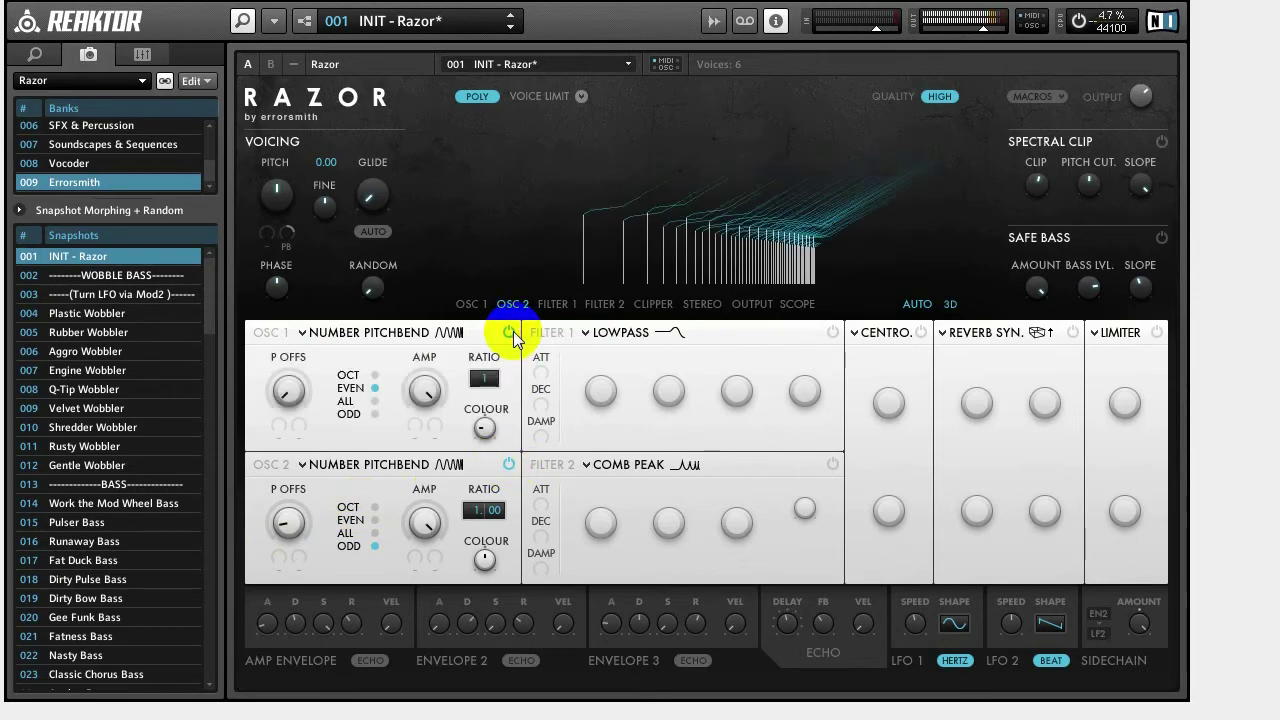
click(509, 465)
double_click(487, 510)
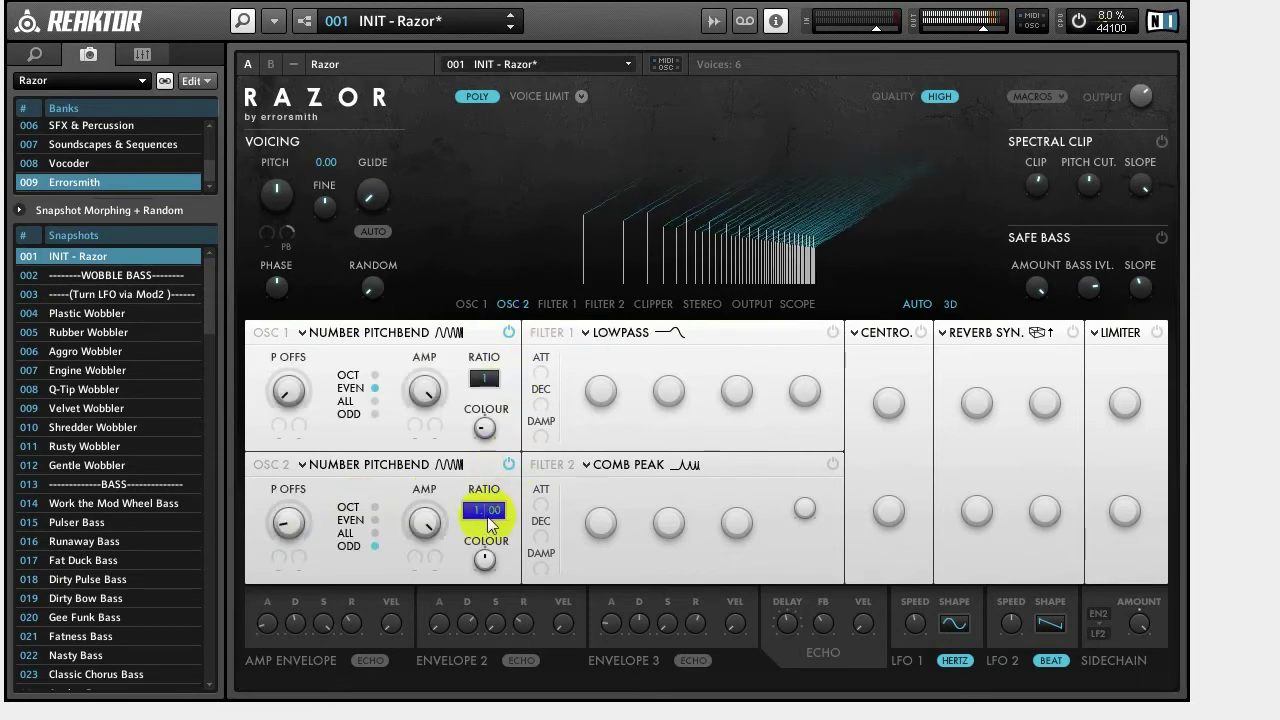
key(Return)
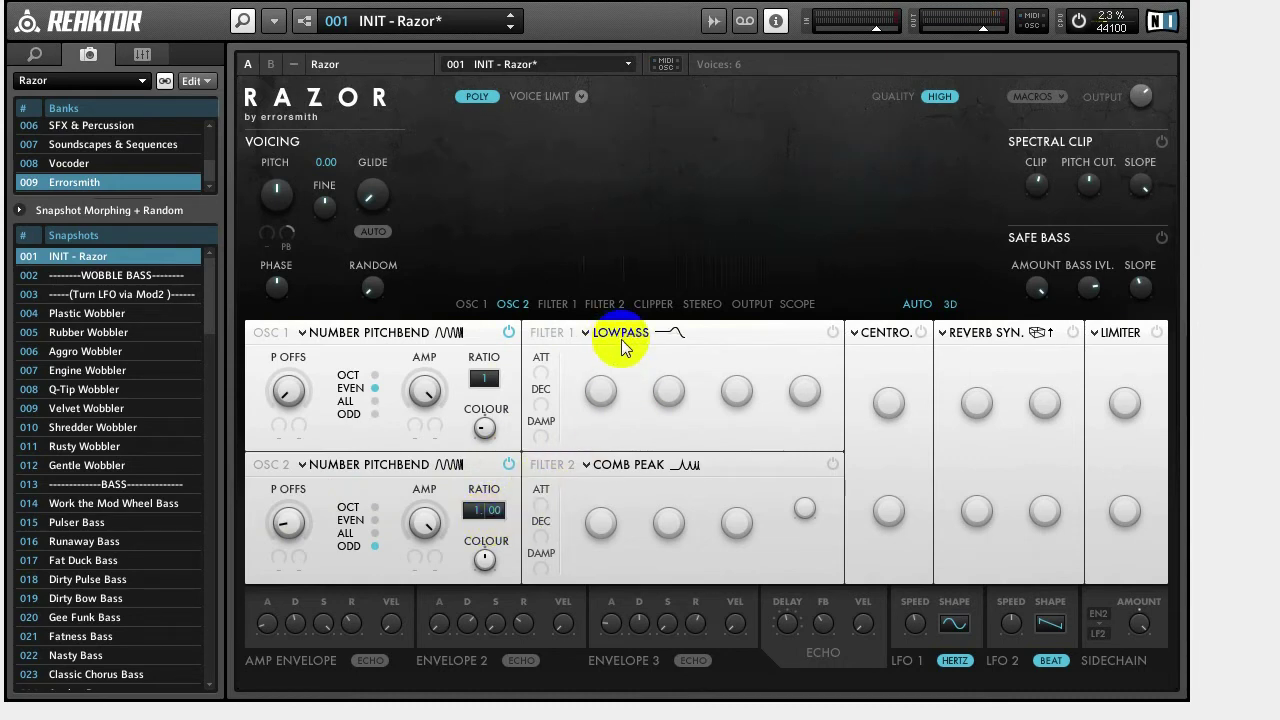
- Switch Filter 1 on as Lowpass Dirty with resonance 58 and stretch about 0.91
click(650, 339)
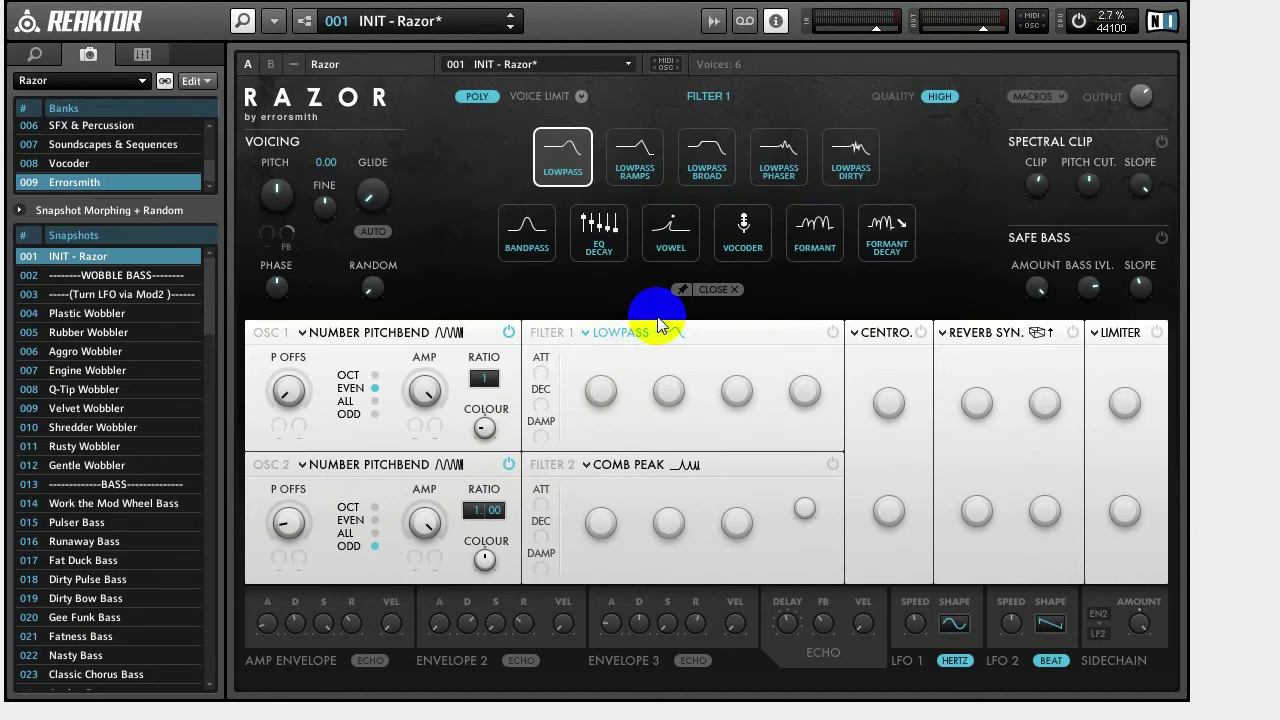
click(845, 157)
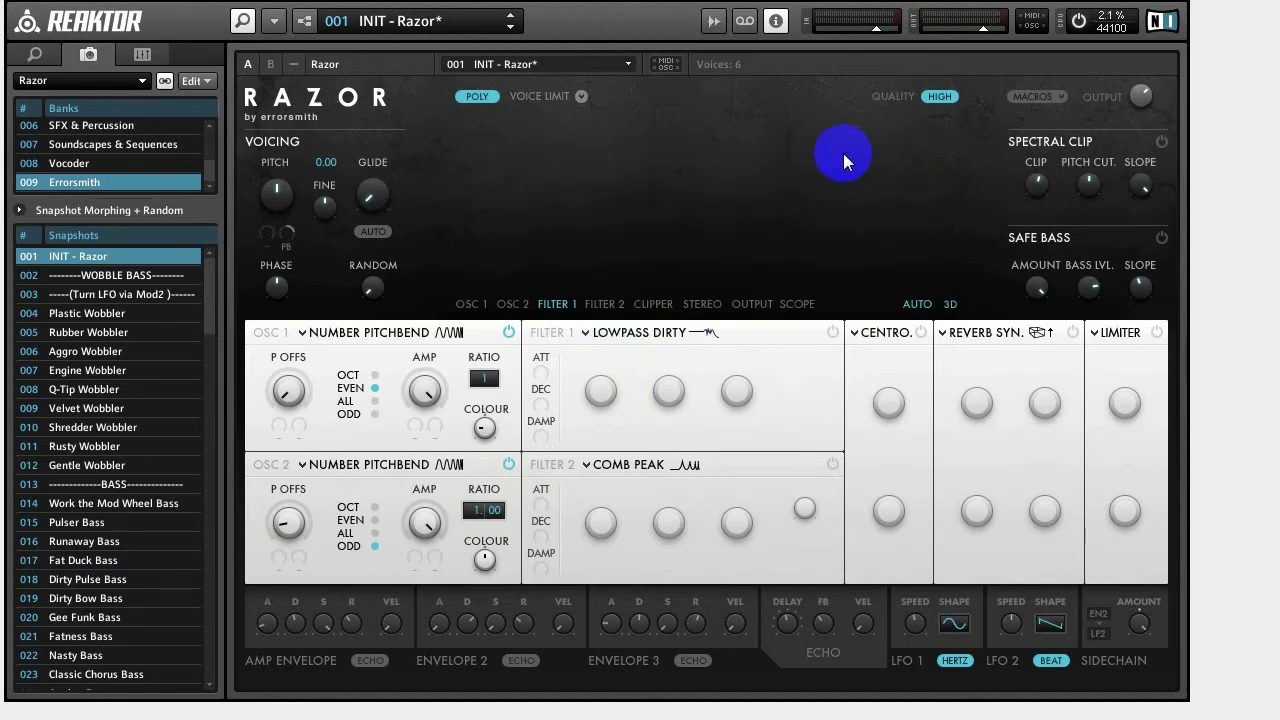
click(833, 334)
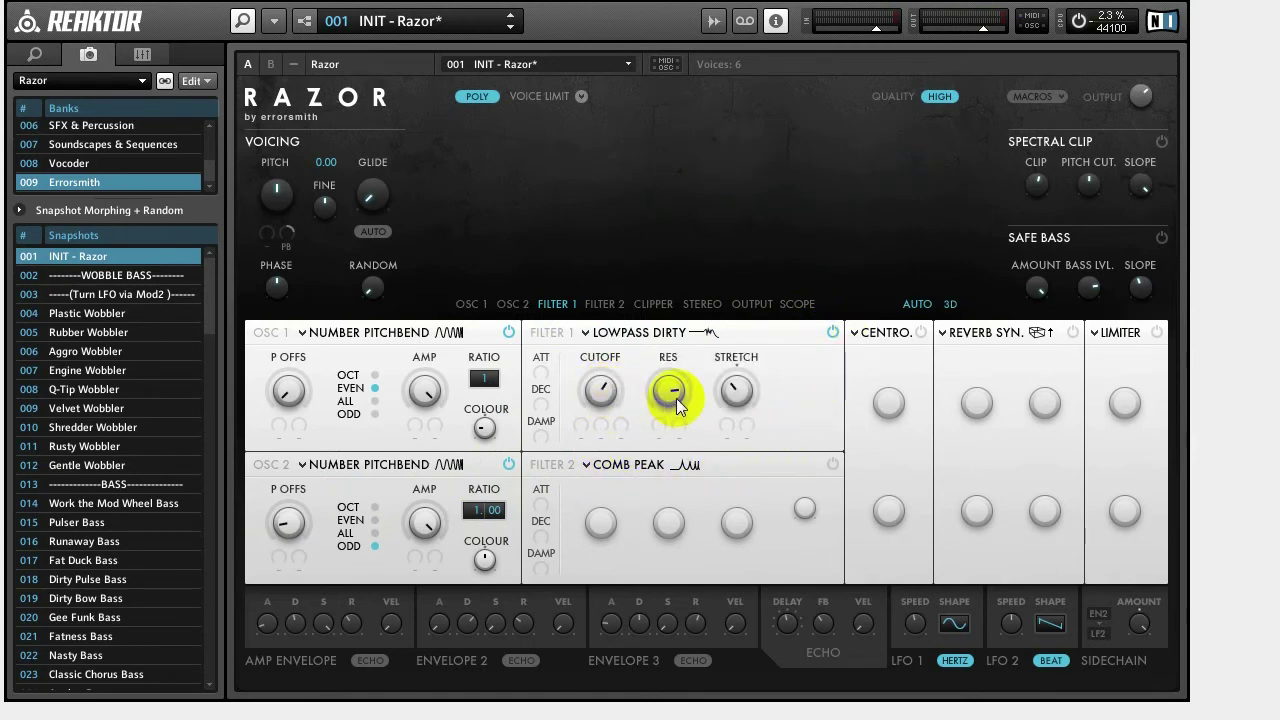
drag(676, 400, 666, 430)
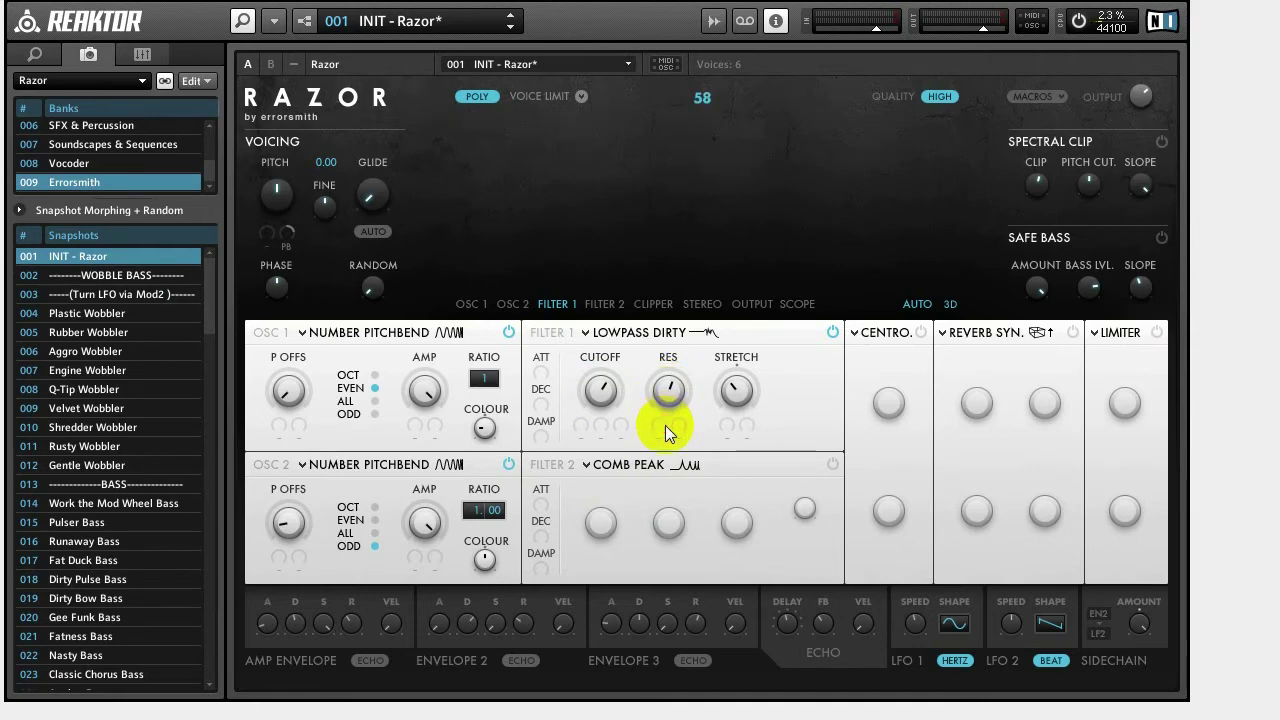
click(732, 397)
drag(733, 396, 737, 386)
click(983, 30)
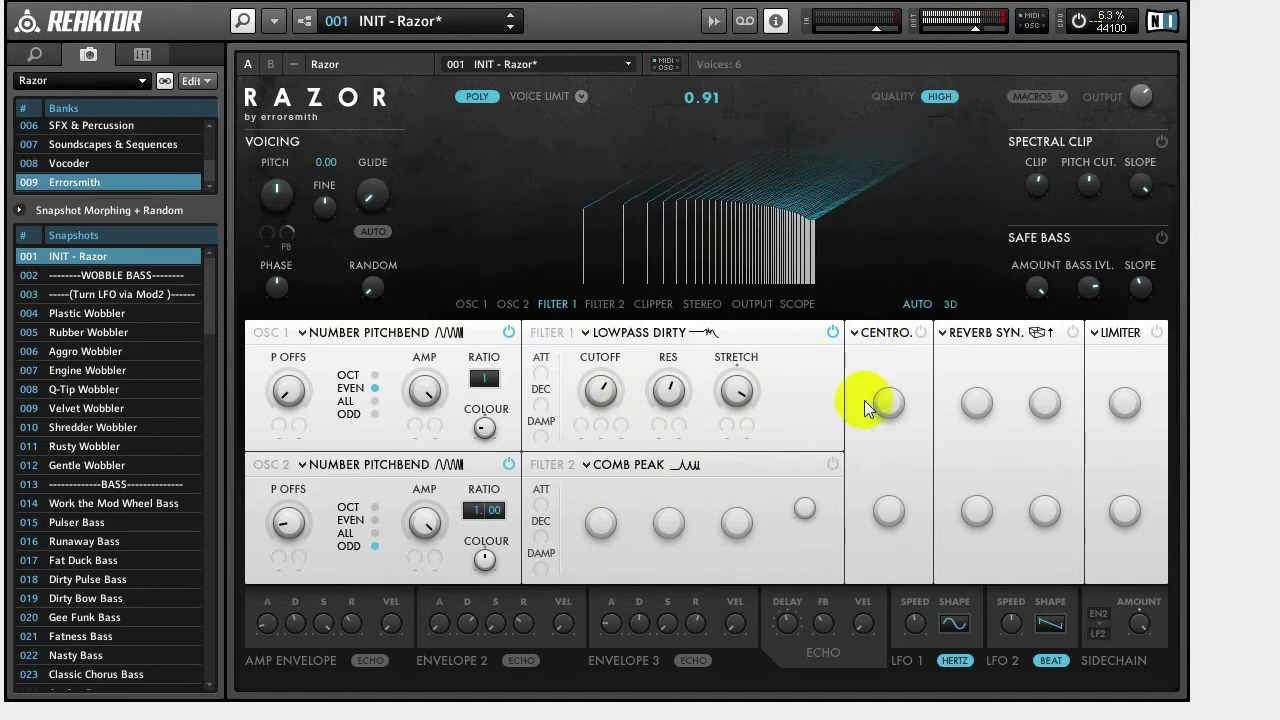
- Turn on Filter 2 as a Unisono Noise filter with amount 0.74
click(655, 478)
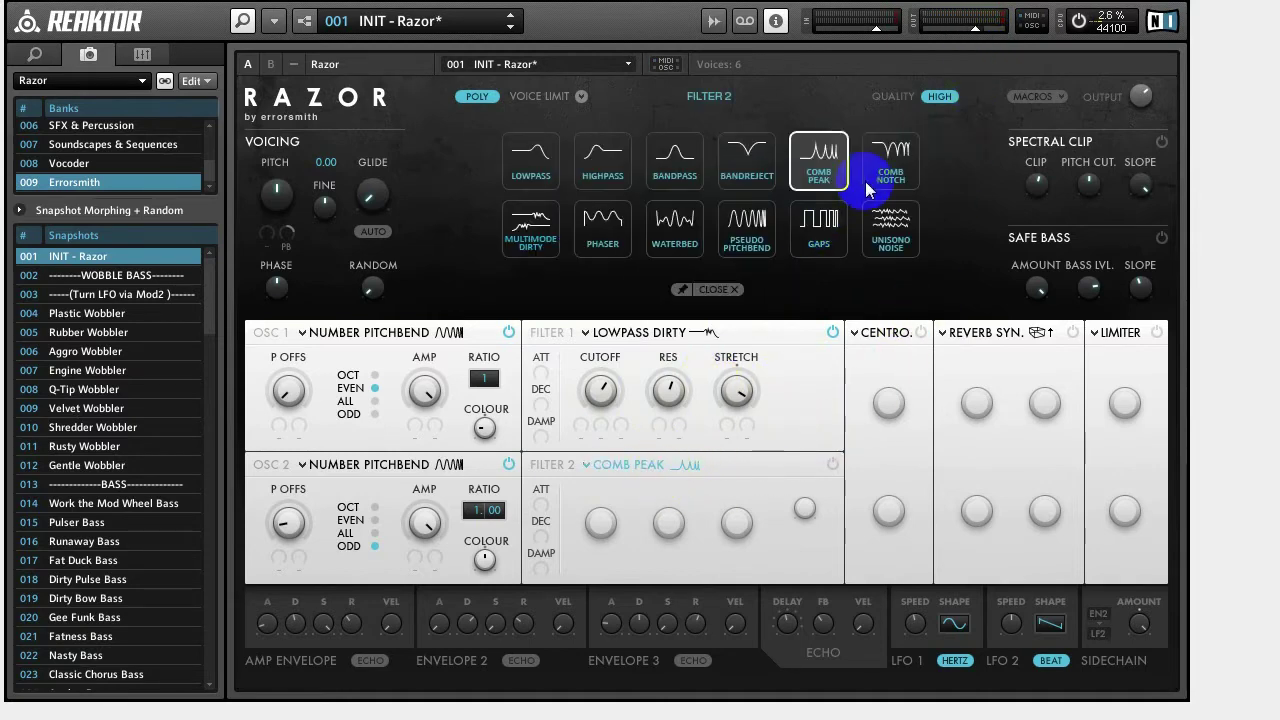
click(908, 244)
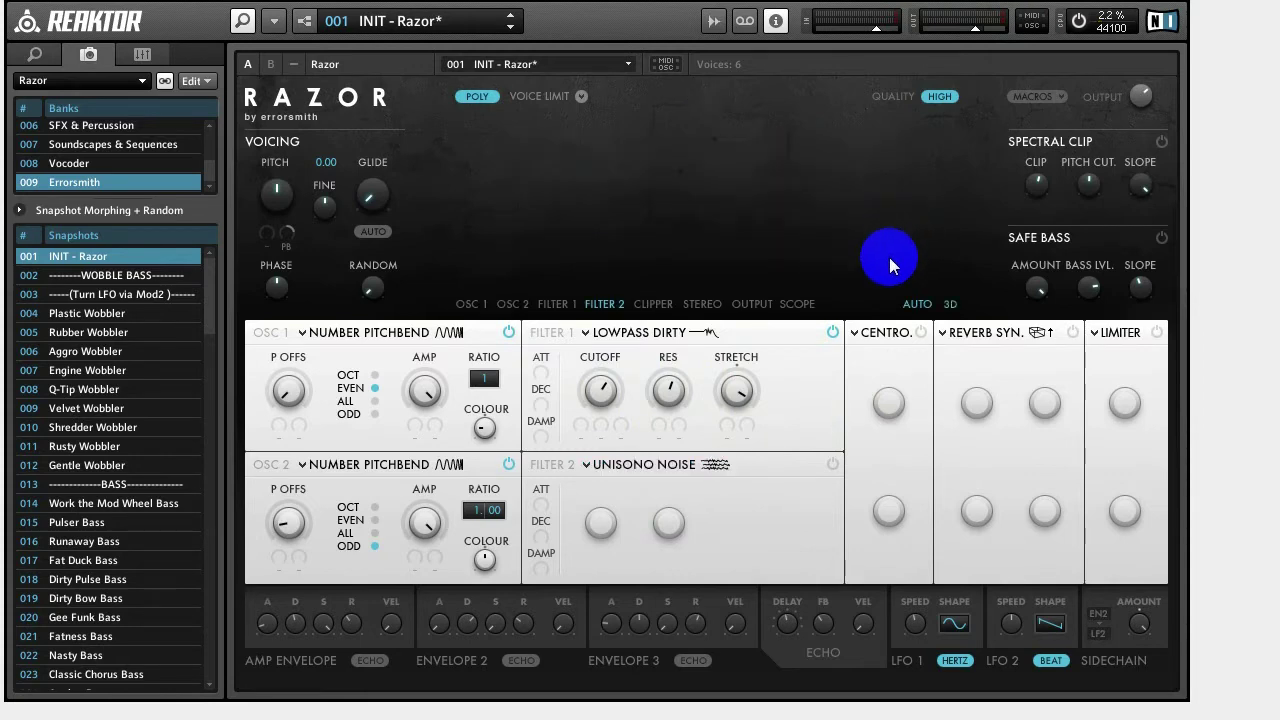
click(832, 464)
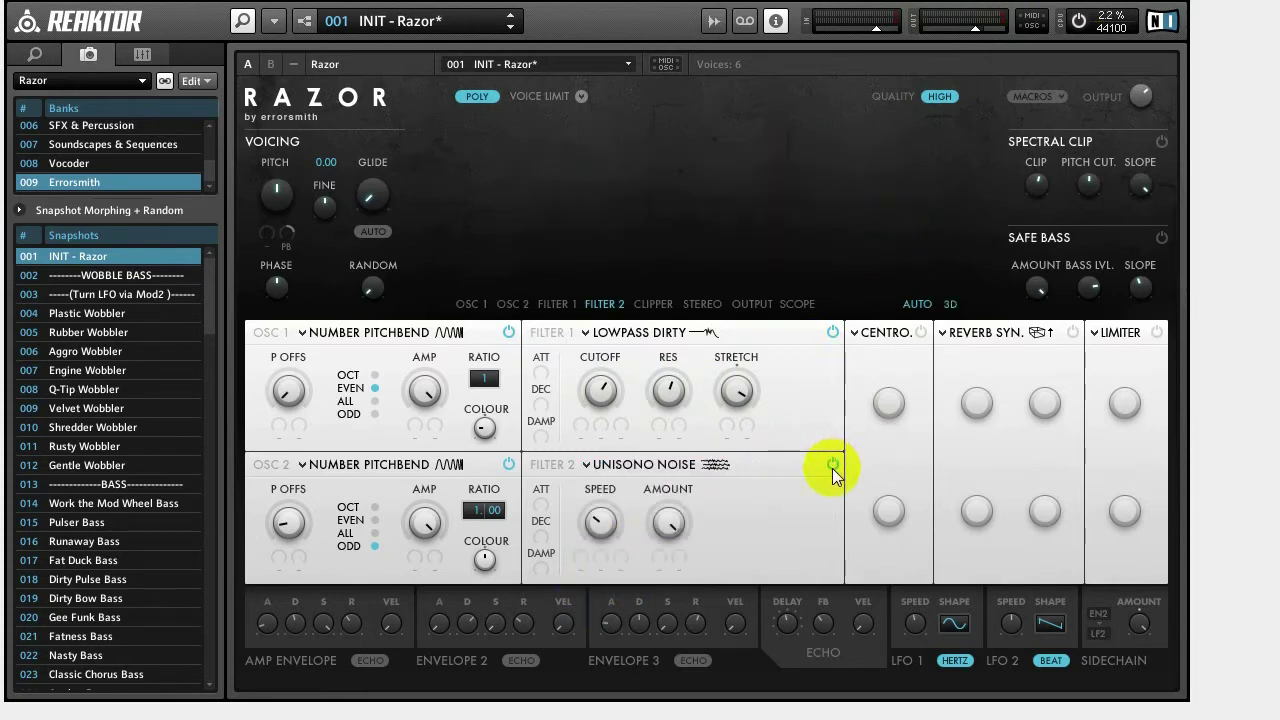
drag(669, 523, 678, 588)
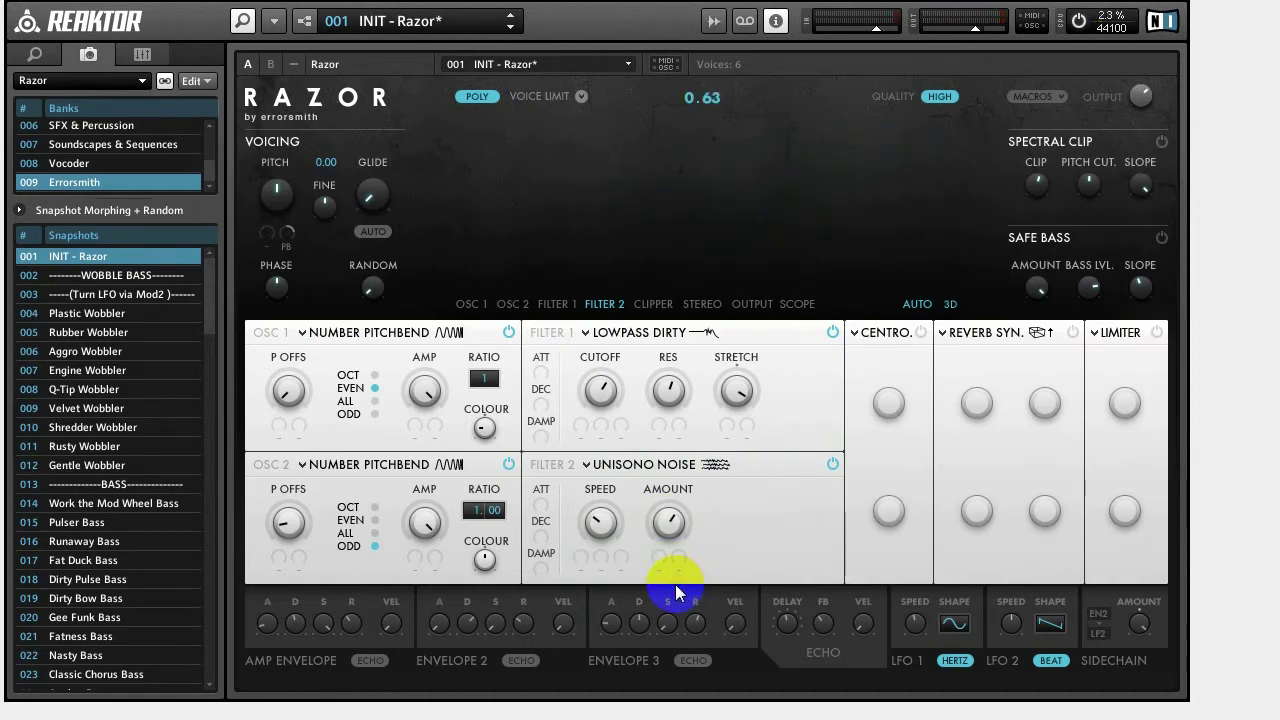
- Drag the Unisono Noise speed strongly negative, settling around -73
mouse_move(601, 524)
mouse_down()
mouse_move(632, 466)
mouse_move(597, 540)
mouse_up()
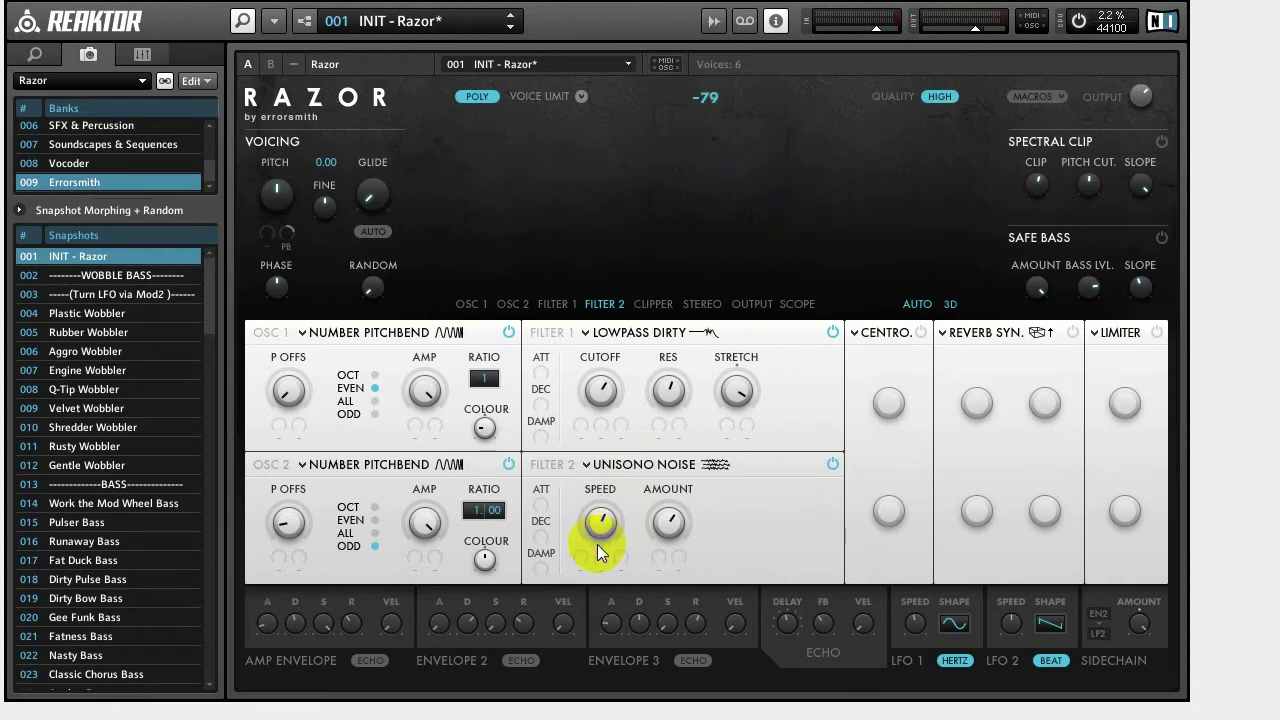
drag(615, 537, 613, 527)
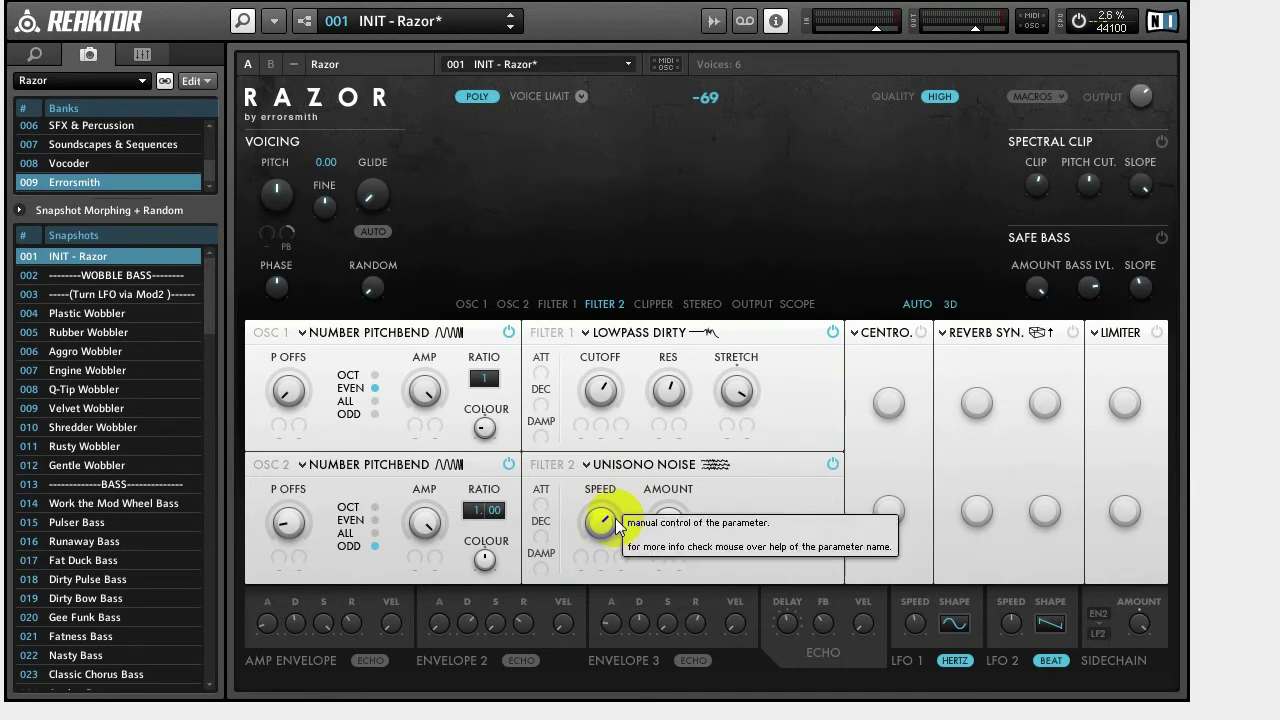
drag(608, 524, 607, 528)
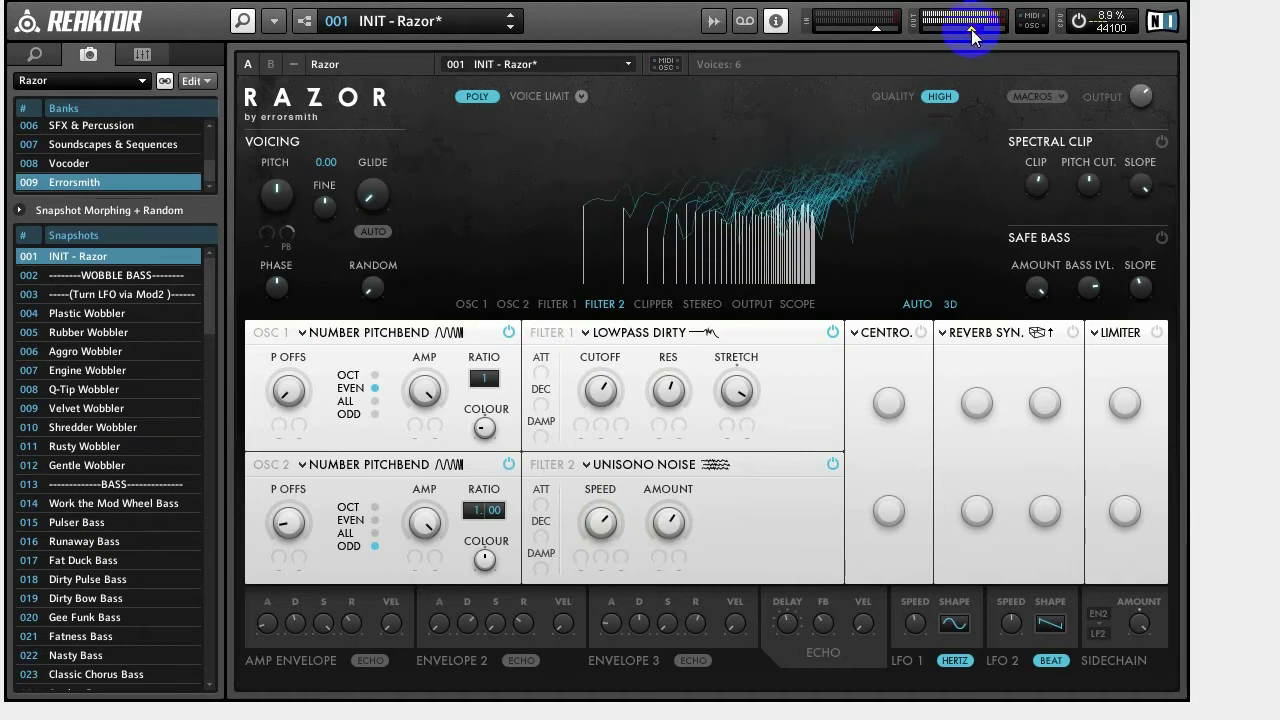
click(888, 336)
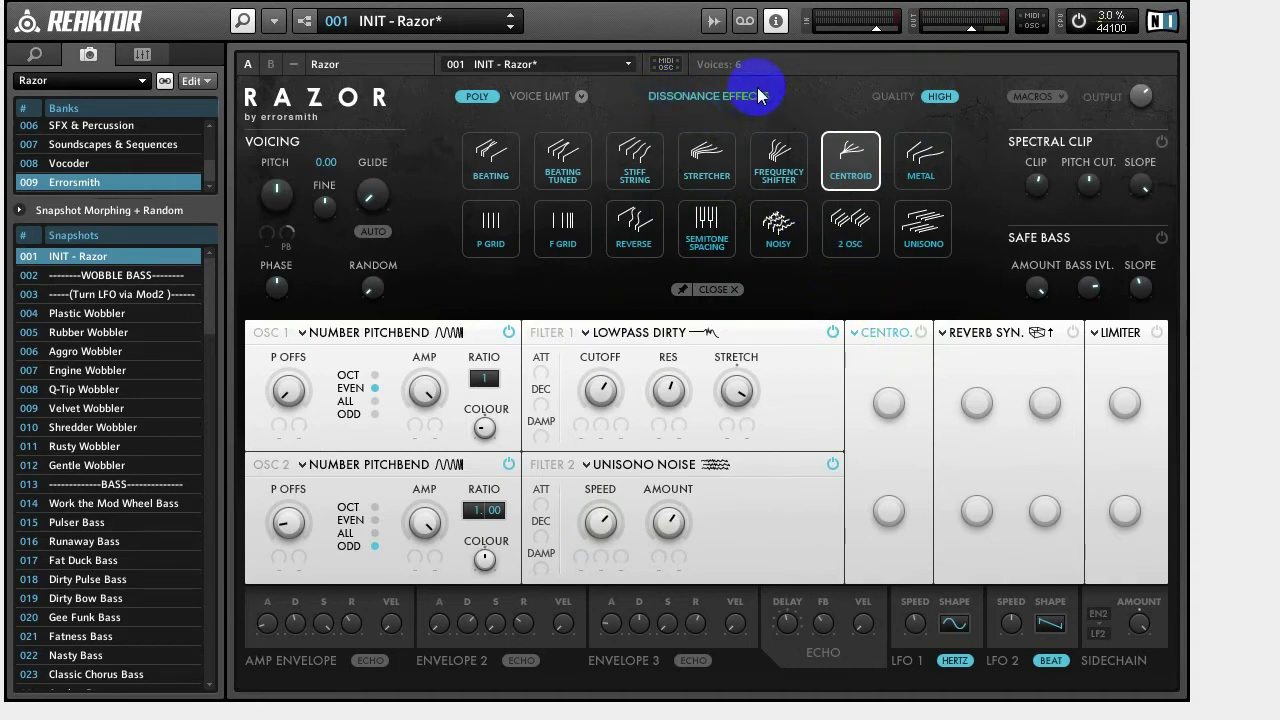
- Replace Centroid with the Stiff String effect and raise its amount to 55
click(648, 172)
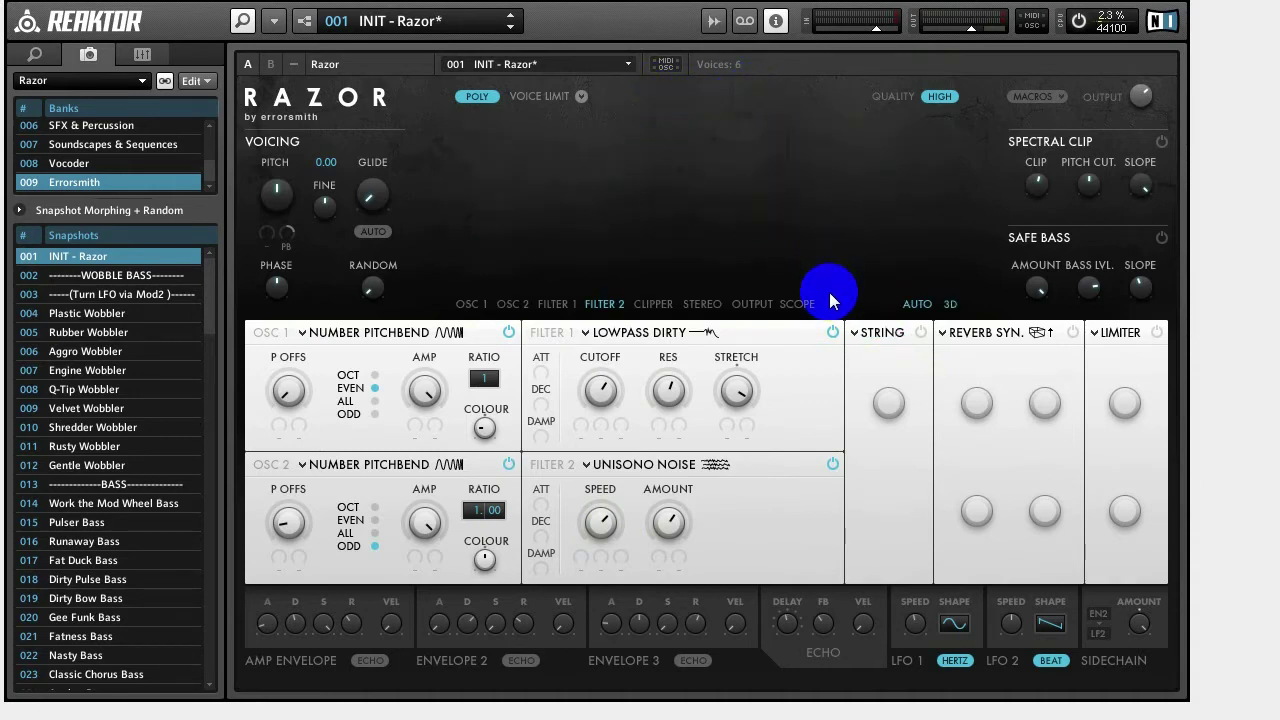
click(921, 333)
mouse_move(888, 402)
mouse_down()
mouse_move(894, 338)
mouse_move(915, 325)
mouse_move(895, 318)
mouse_move(966, 328)
mouse_up()
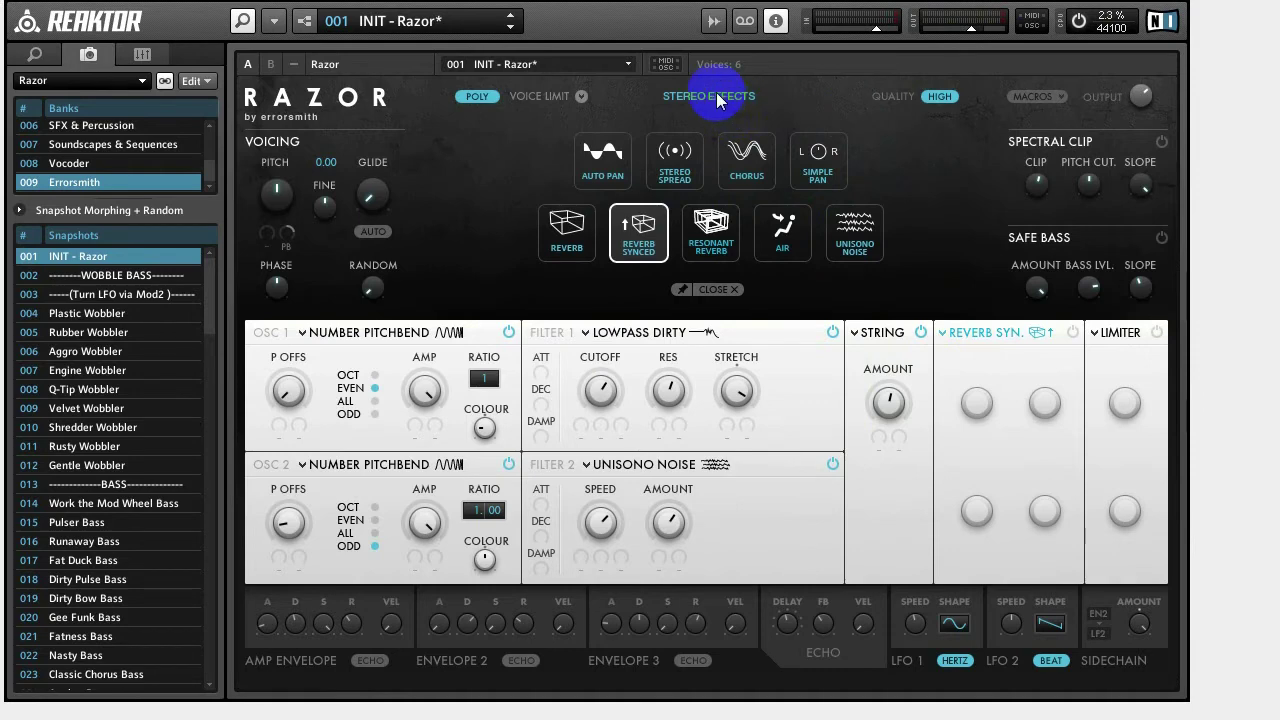
- Load Resonant Reverb, shorten its decay, raise its cutoff and reduce damping to about 0.75
click(717, 271)
click(1084, 338)
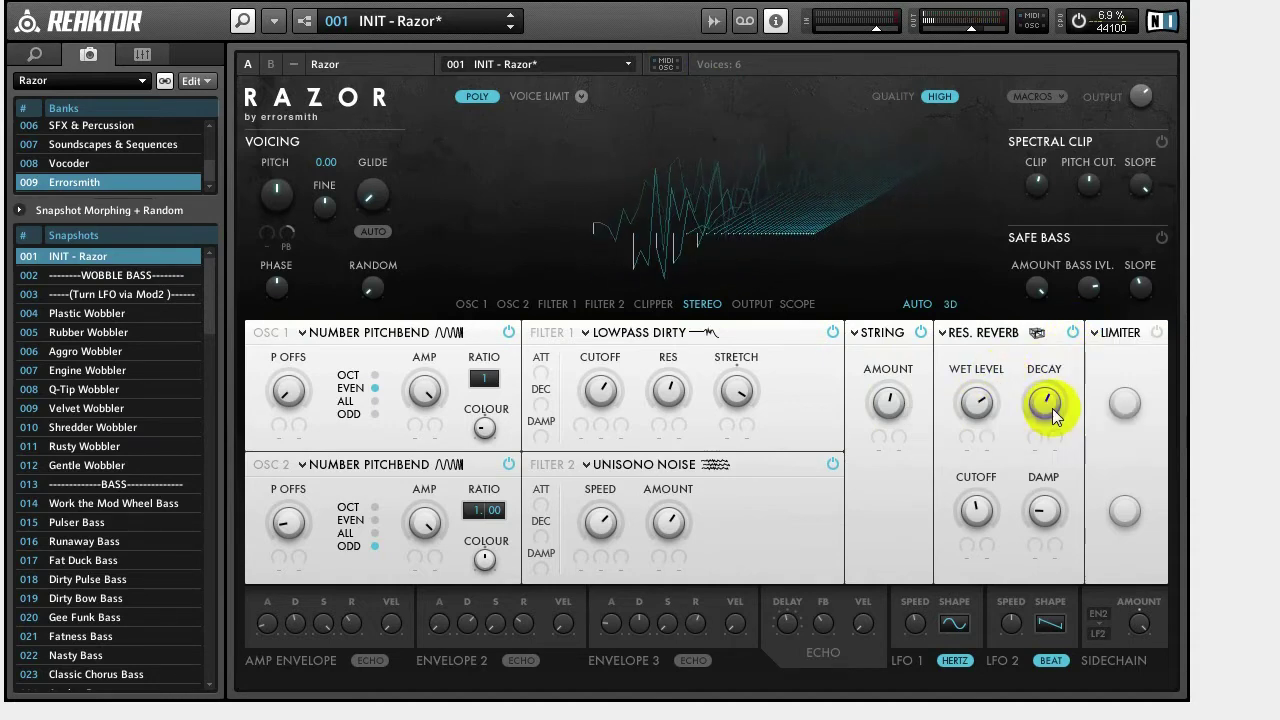
drag(1052, 414, 1047, 430)
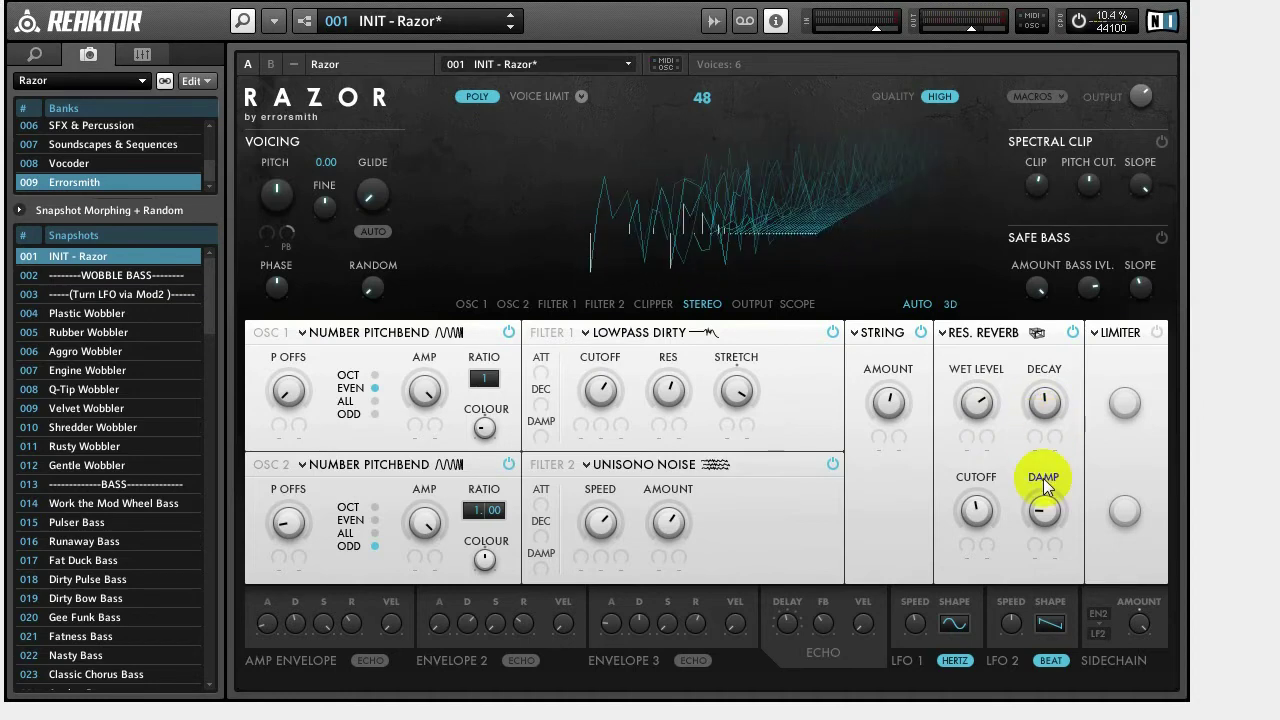
drag(977, 510, 1049, 411)
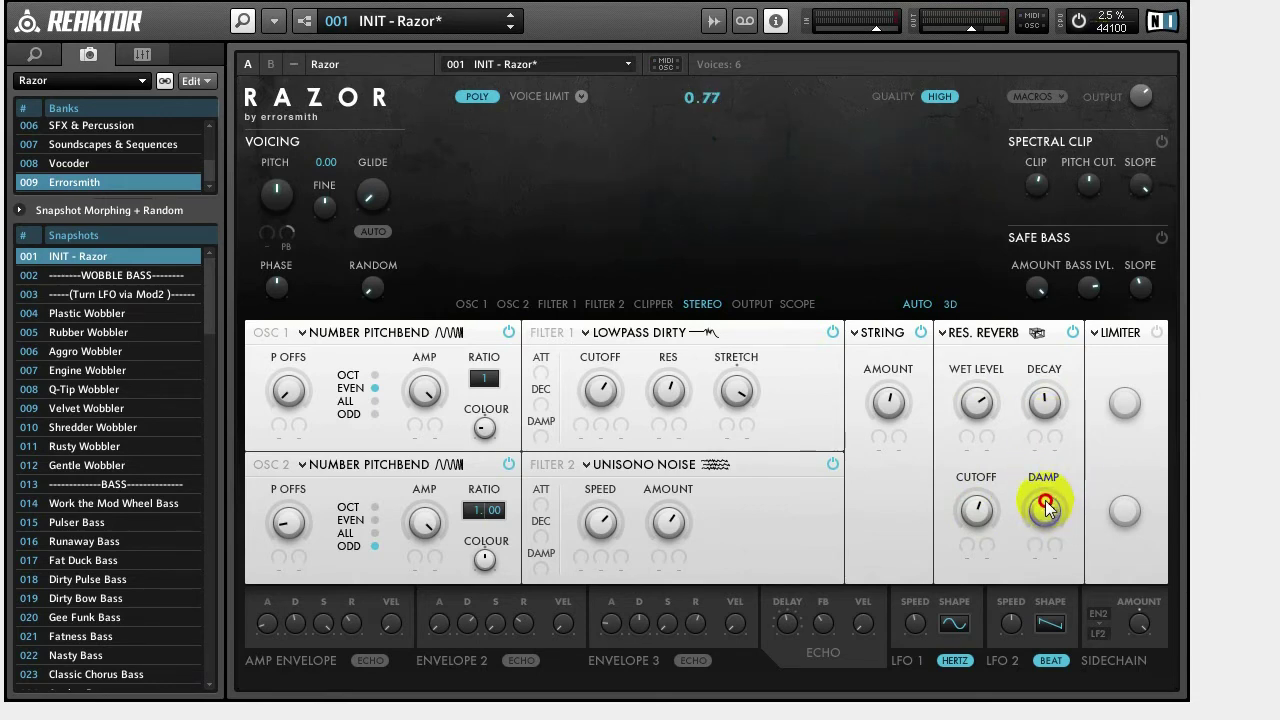
drag(1042, 508, 1043, 511)
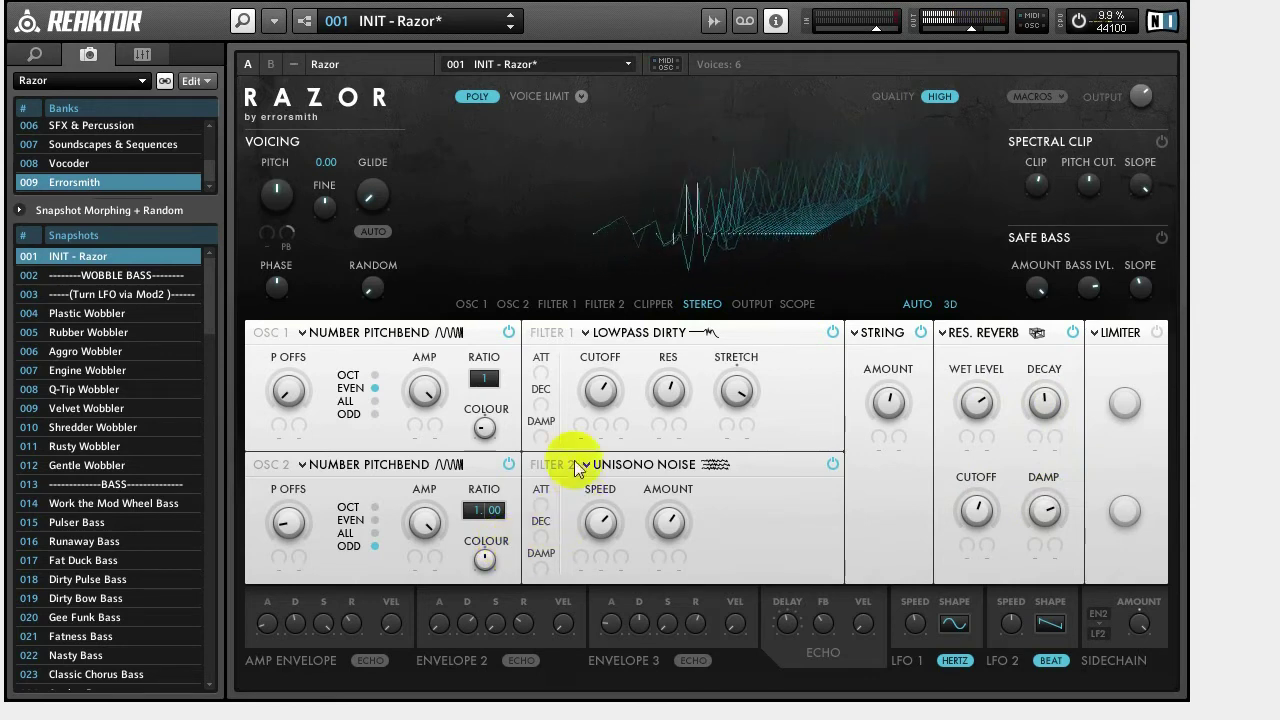
mouse_move(298, 624)
mouse_down()
mouse_move(318, 625)
mouse_move(307, 629)
mouse_up()
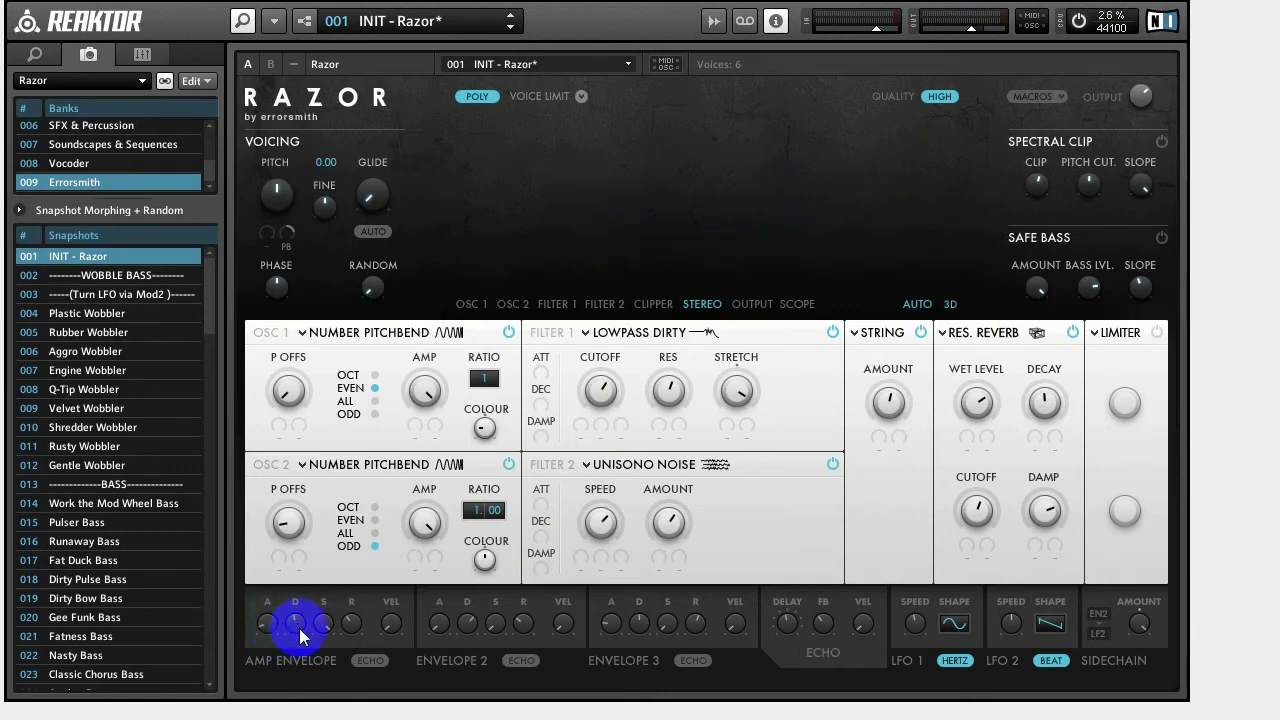
- Lengthen the amp envelope decay to about 51.5, leave Echo off, and set release to 50
mouse_move(300, 628)
mouse_down()
mouse_move(322, 608)
mouse_move(323, 715)
mouse_up()
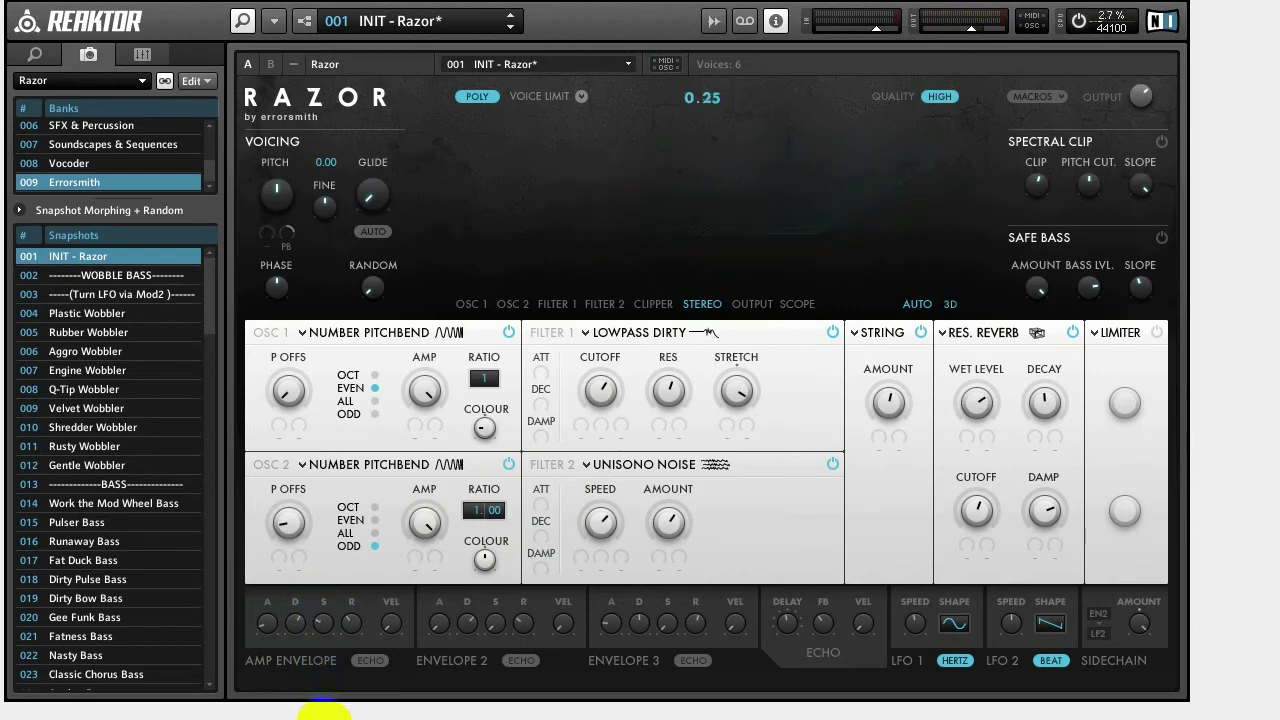
click(352, 664)
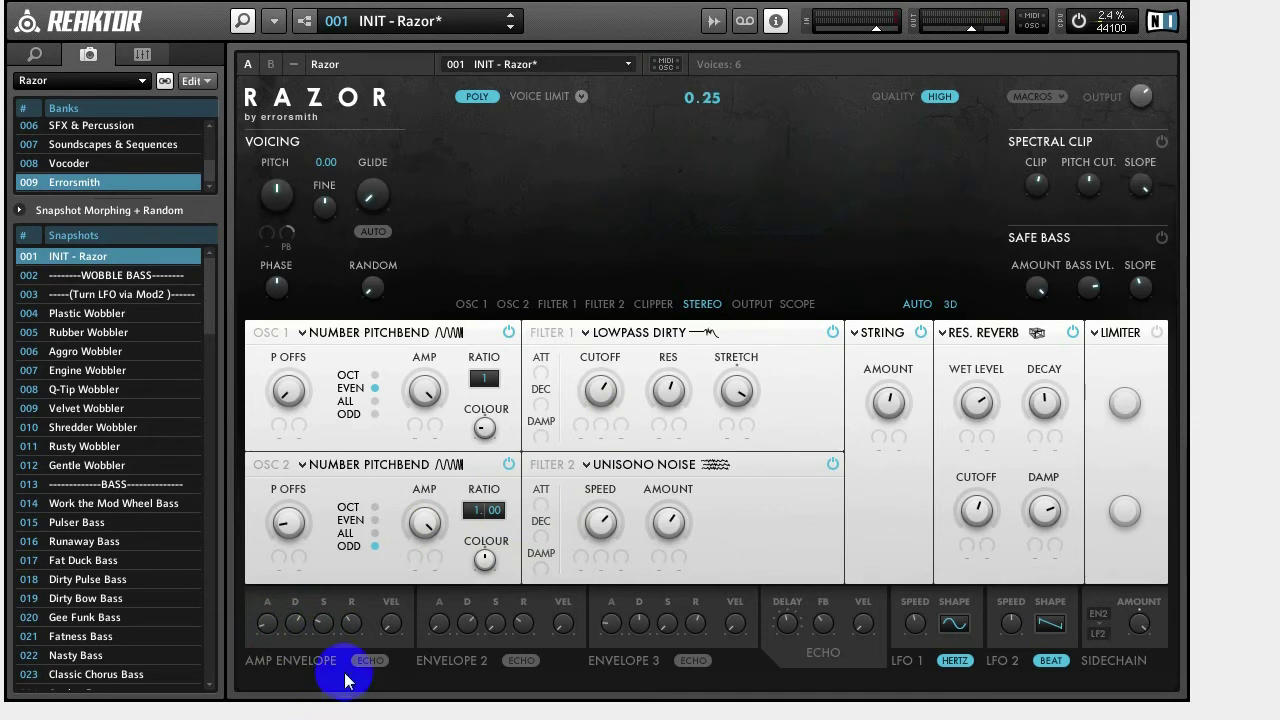
click(354, 618)
drag(360, 628, 383, 590)
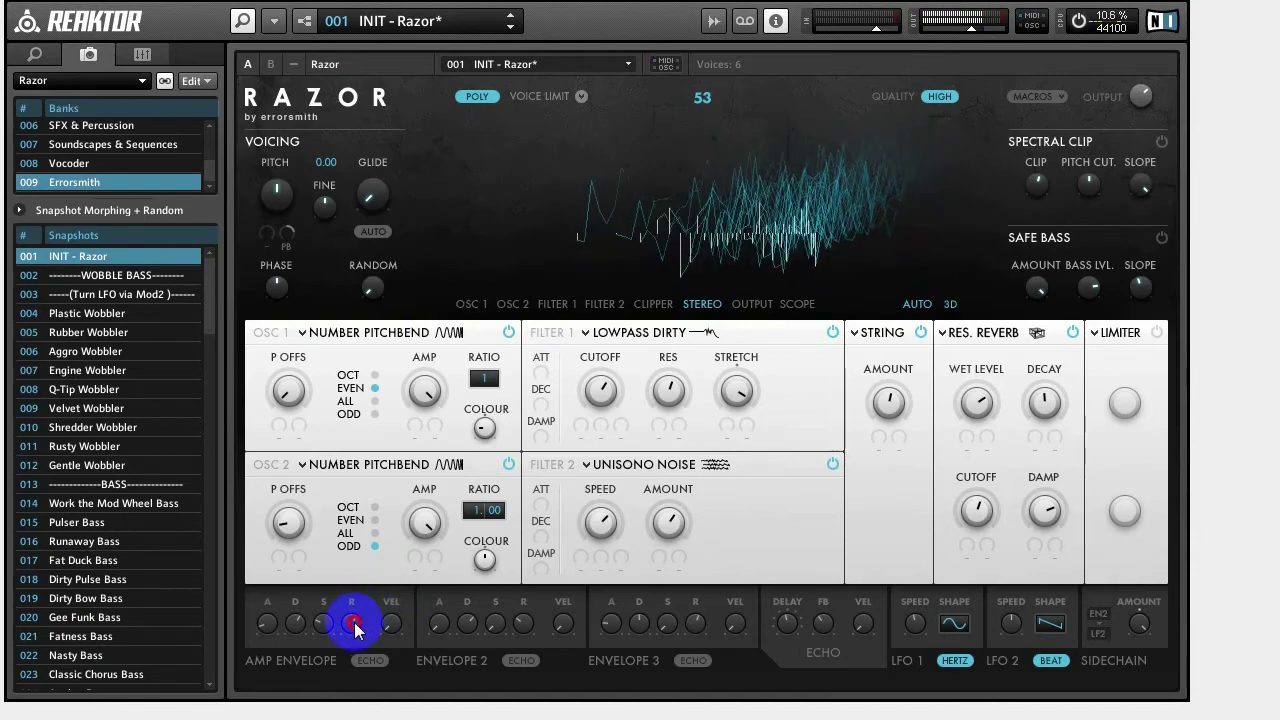
drag(356, 621, 354, 628)
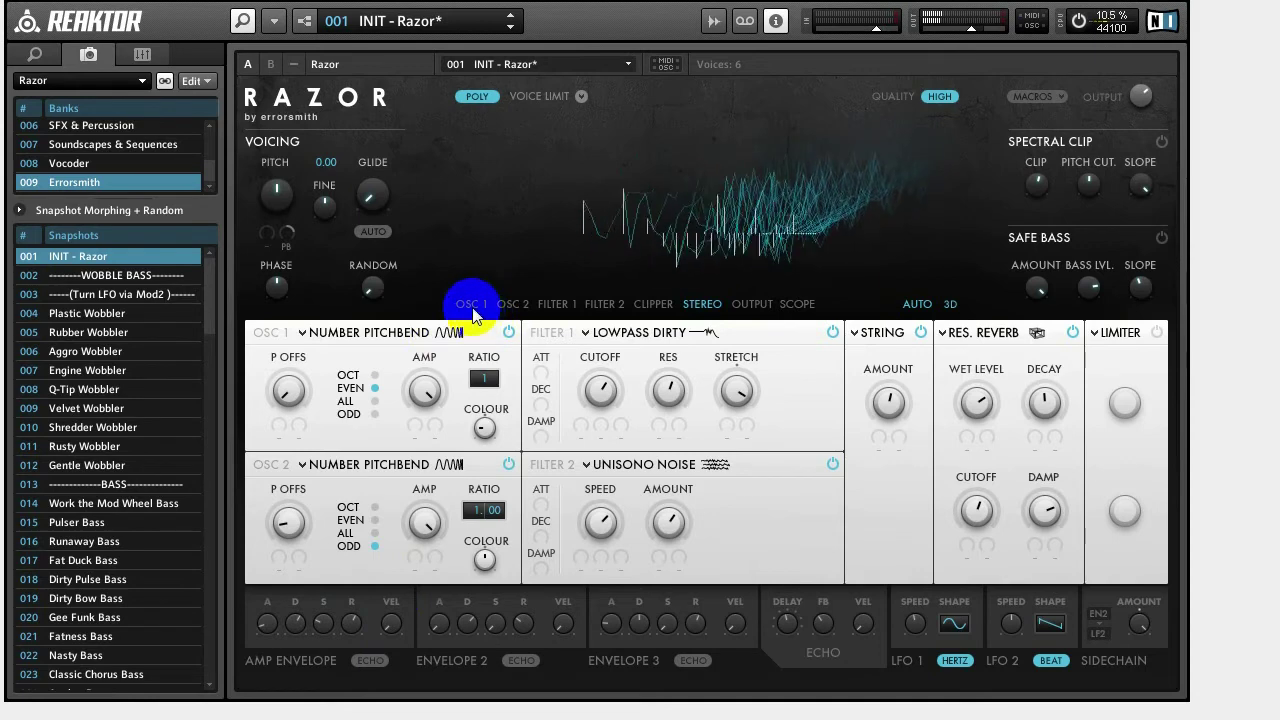
- Nudge the Voicing FINE knob up to 0.07
drag(326, 200, 350, 203)
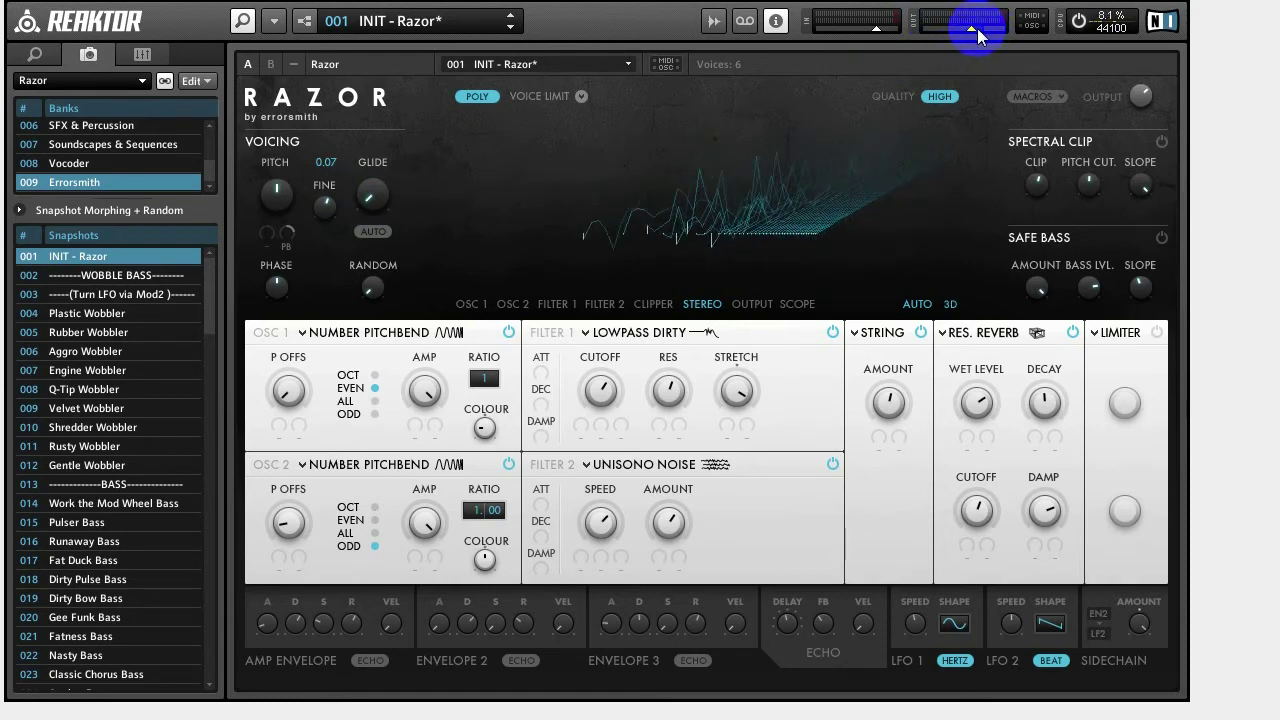
- Nudge output up, then load an active compressor with drive about -5.5 and release 60
drag(972, 30, 981, 30)
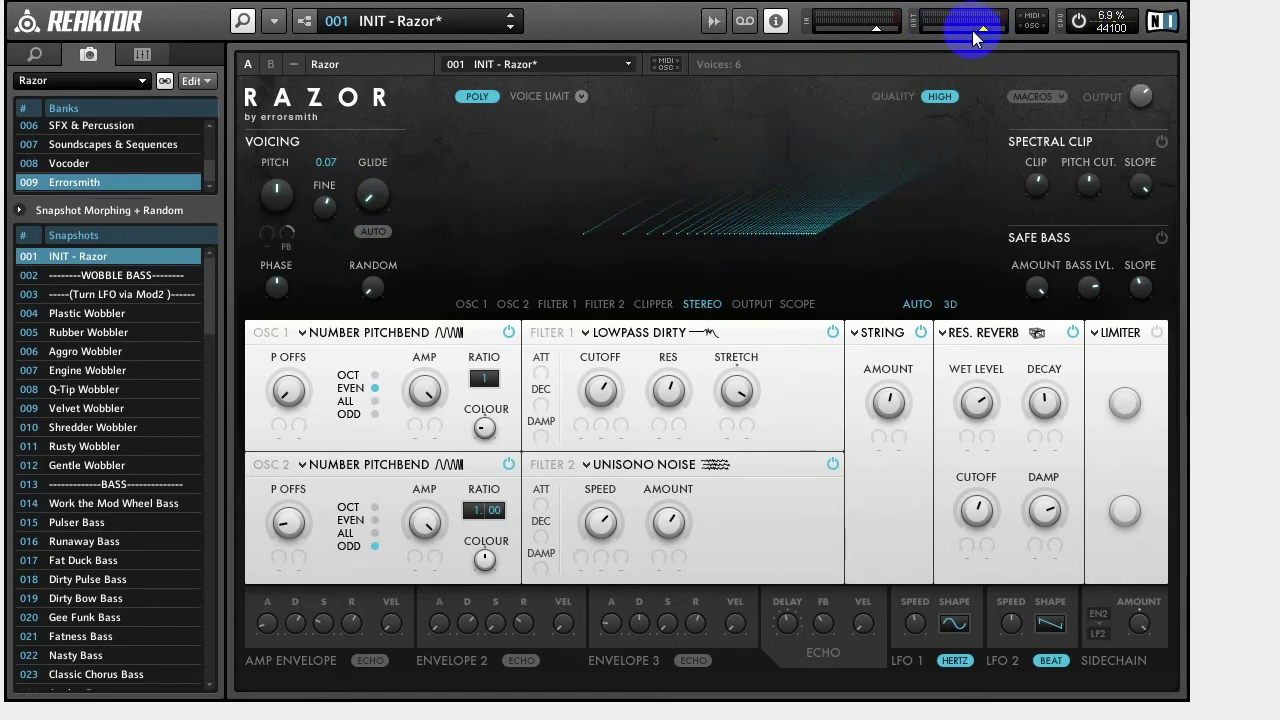
click(1120, 333)
click(530, 198)
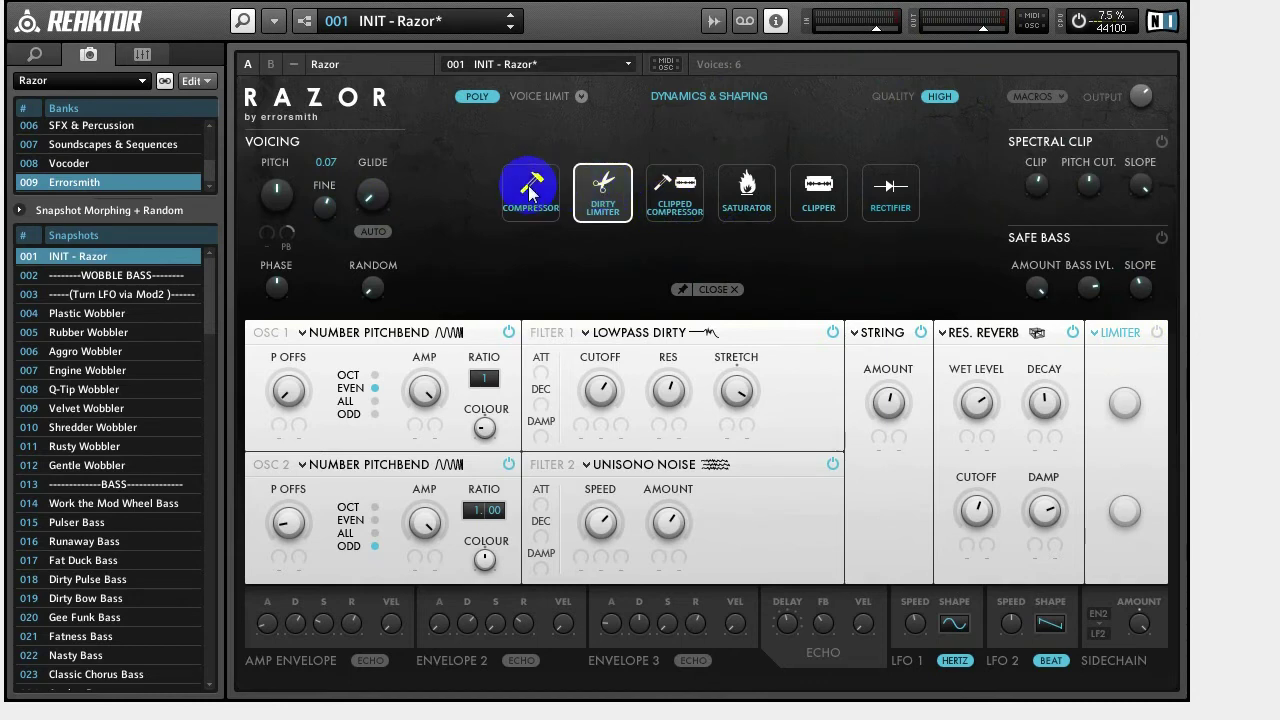
click(1157, 332)
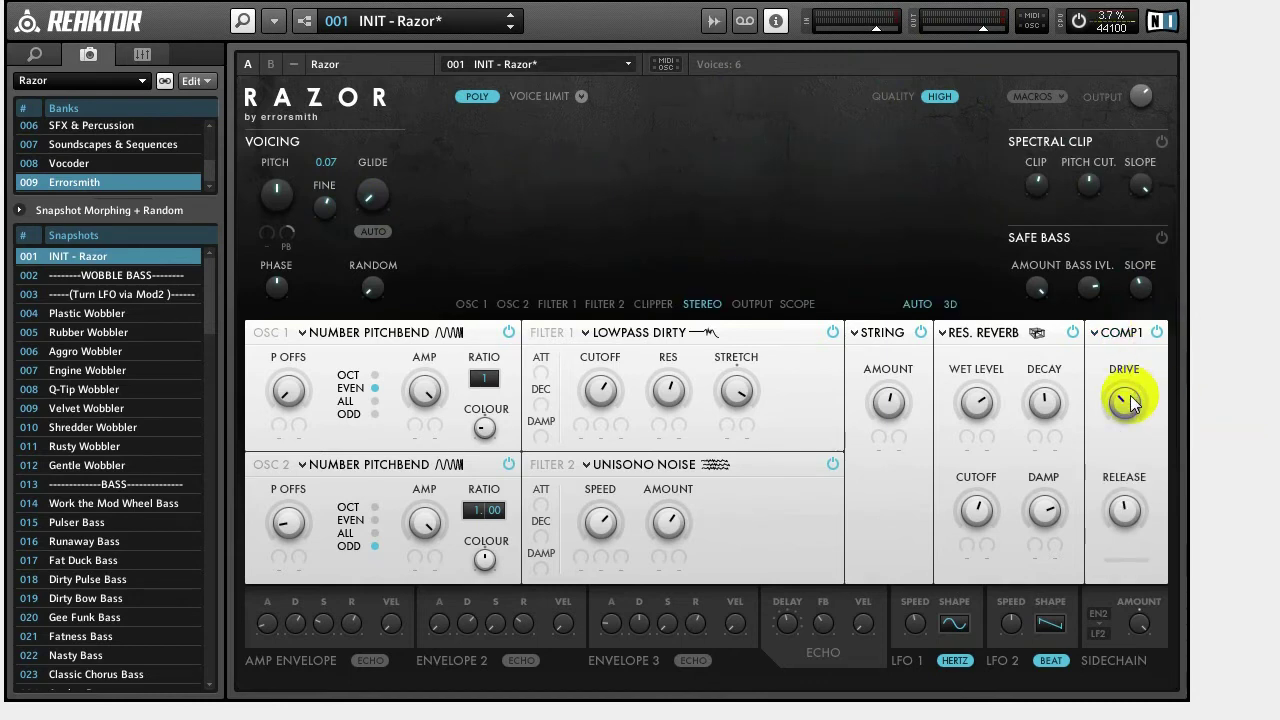
drag(1128, 410, 1123, 423)
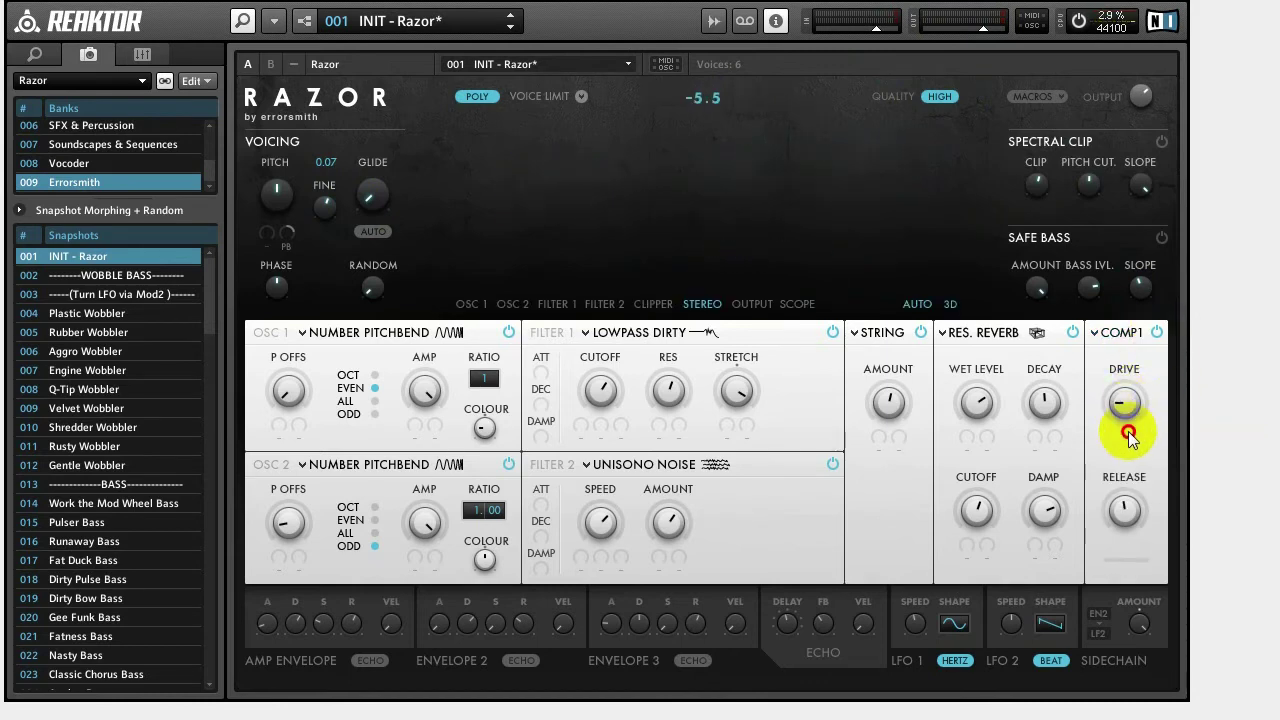
click(1125, 507)
drag(1125, 505, 1124, 410)
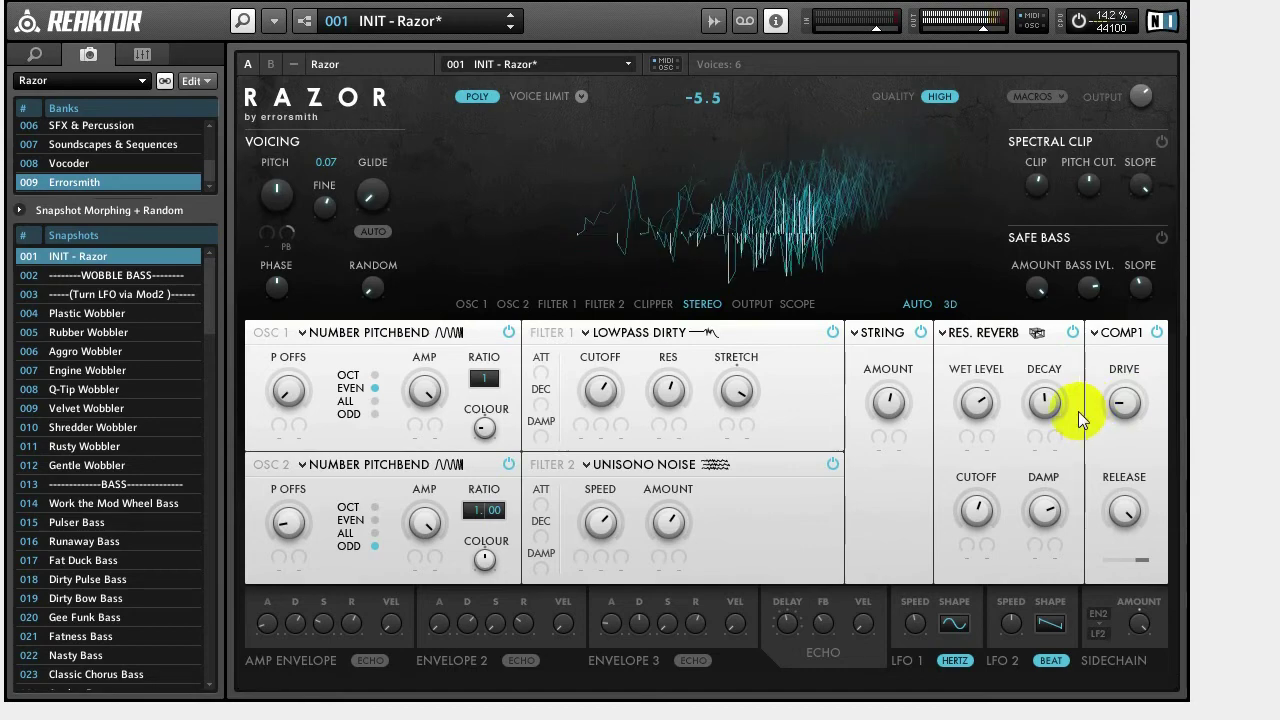
- Set OSC 2 colour to about -3.2, raise the Unisono Noise amount, and lower the lowpass stretch
drag(480, 560, 480, 606)
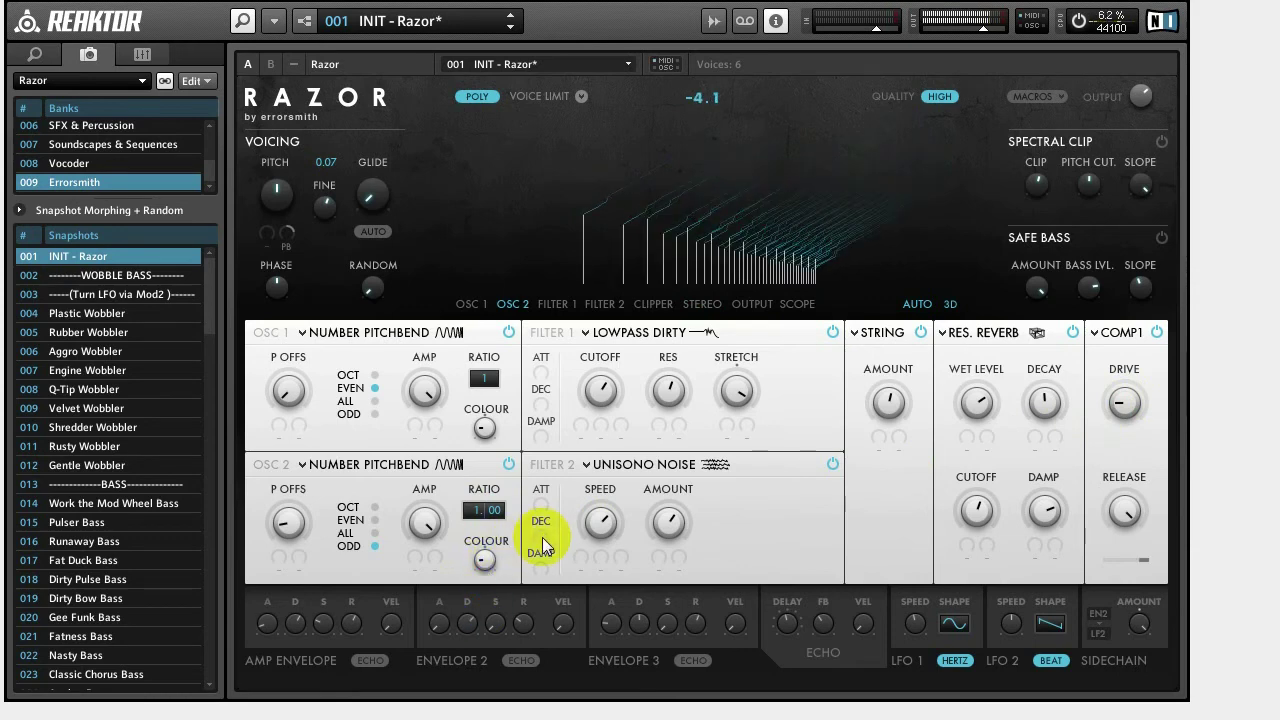
drag(484, 560, 490, 562)
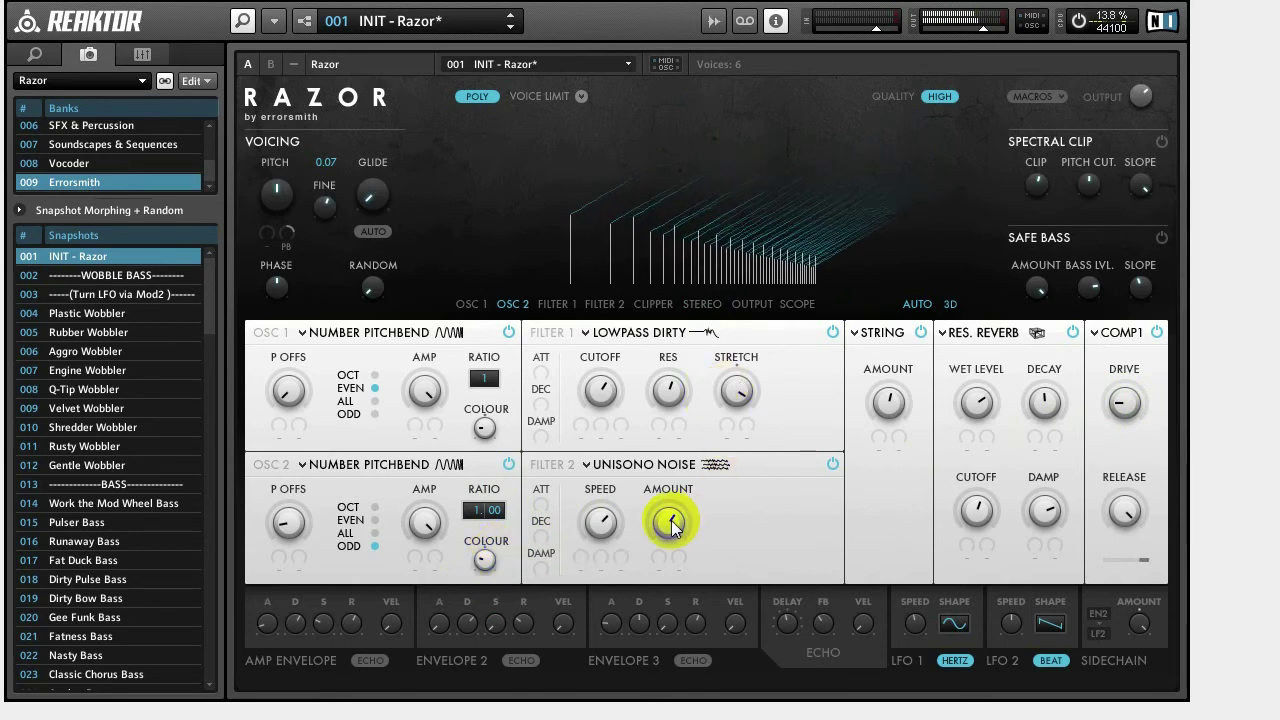
drag(670, 521, 700, 510)
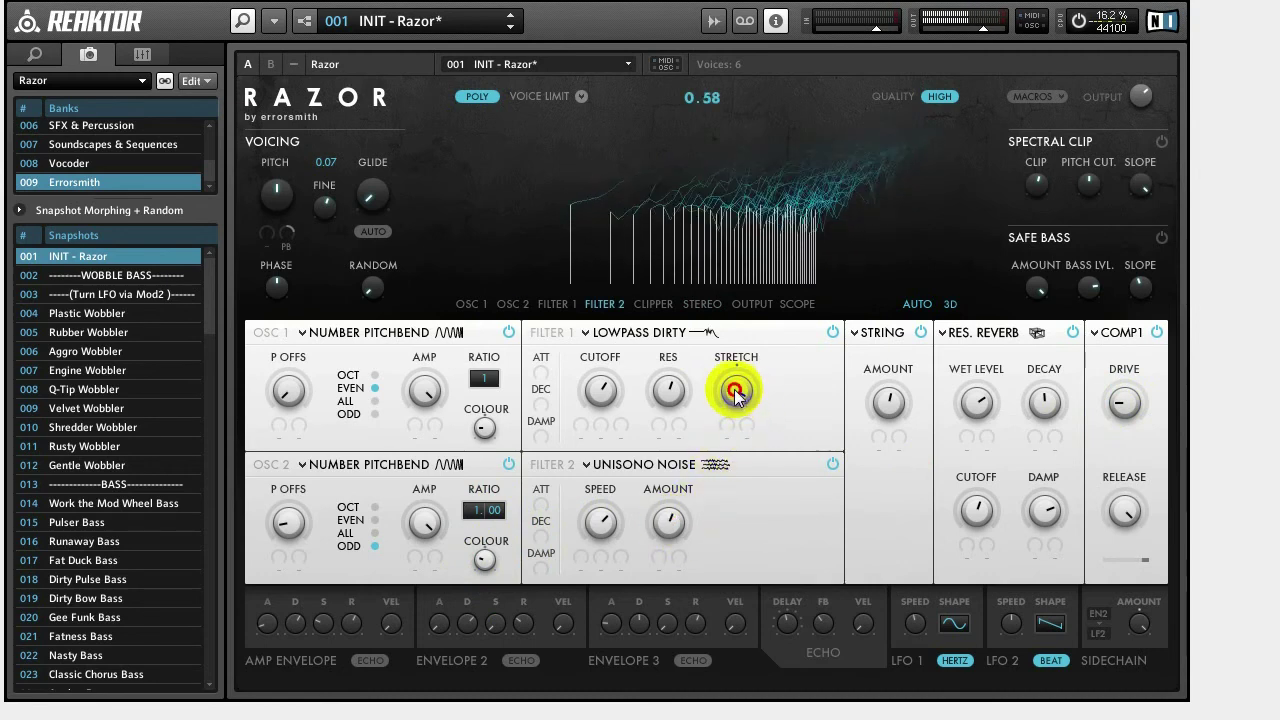
drag(737, 396, 676, 403)
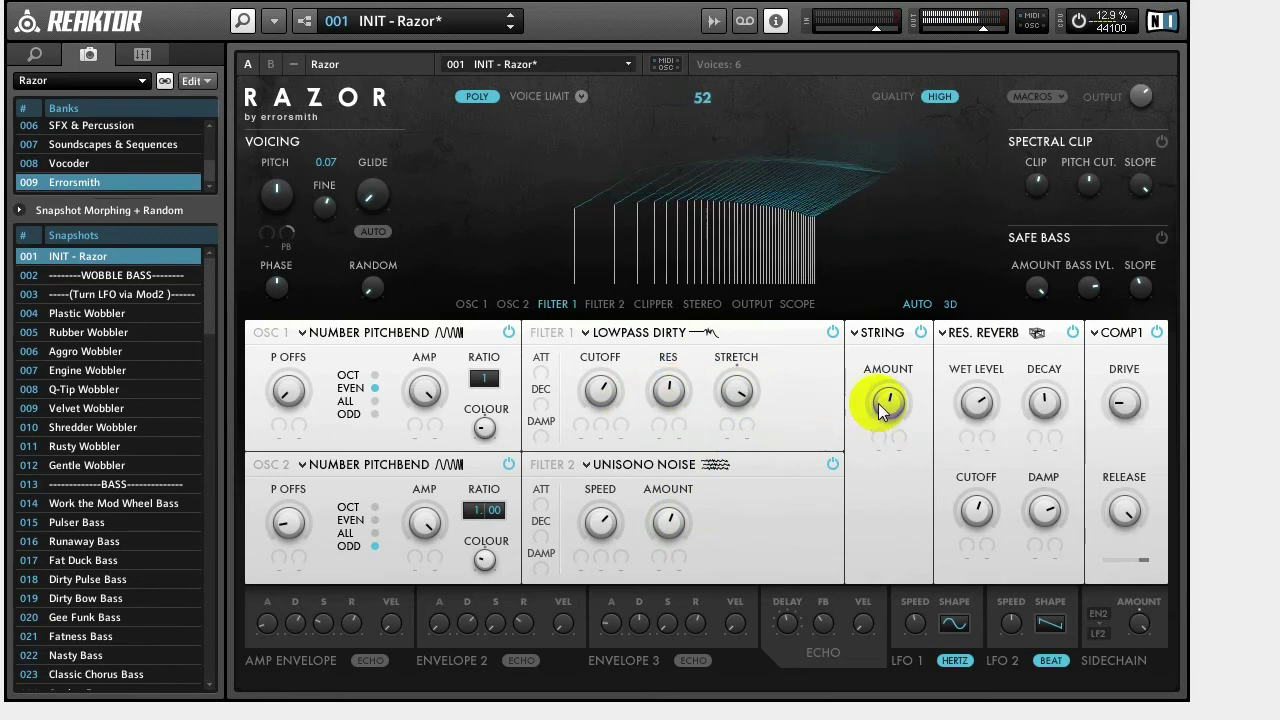